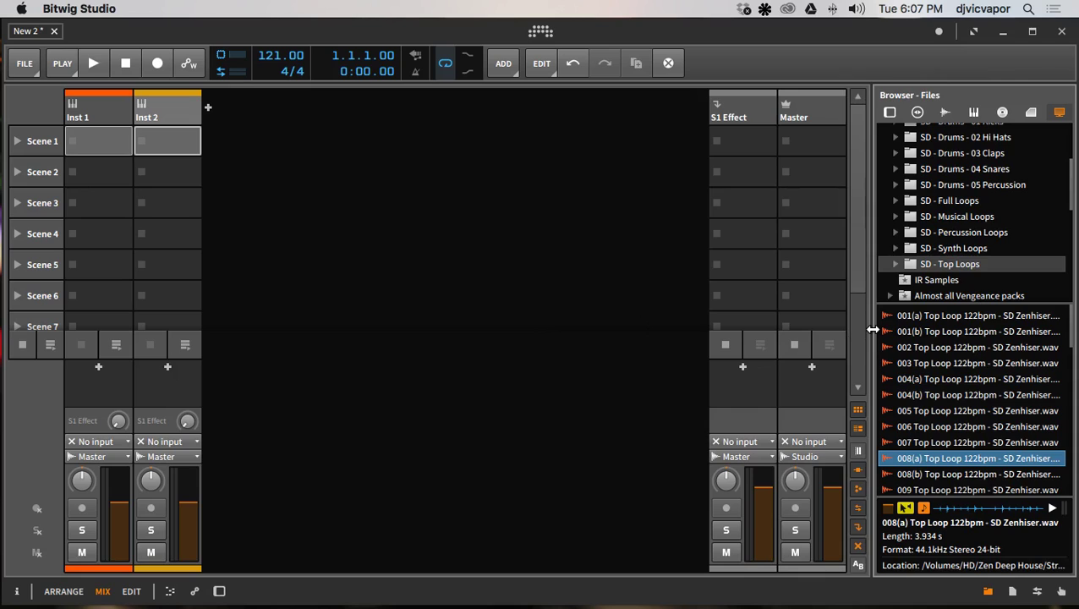
# Step: Preview the 004(a) Drum Beat 122bpm loop from SD - Drum Beats and drop it into the first track's Scene 1
pyautogui.moveTo(872, 330); pyautogui.dragTo(921, 330)
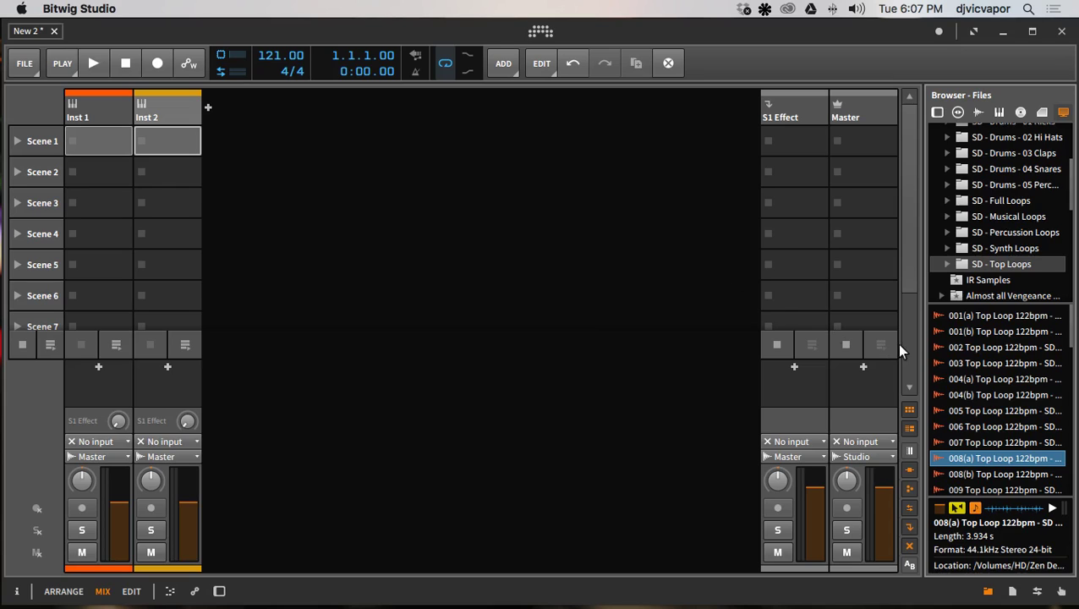
pyautogui.moveTo(924, 337); pyautogui.dragTo(883, 338)
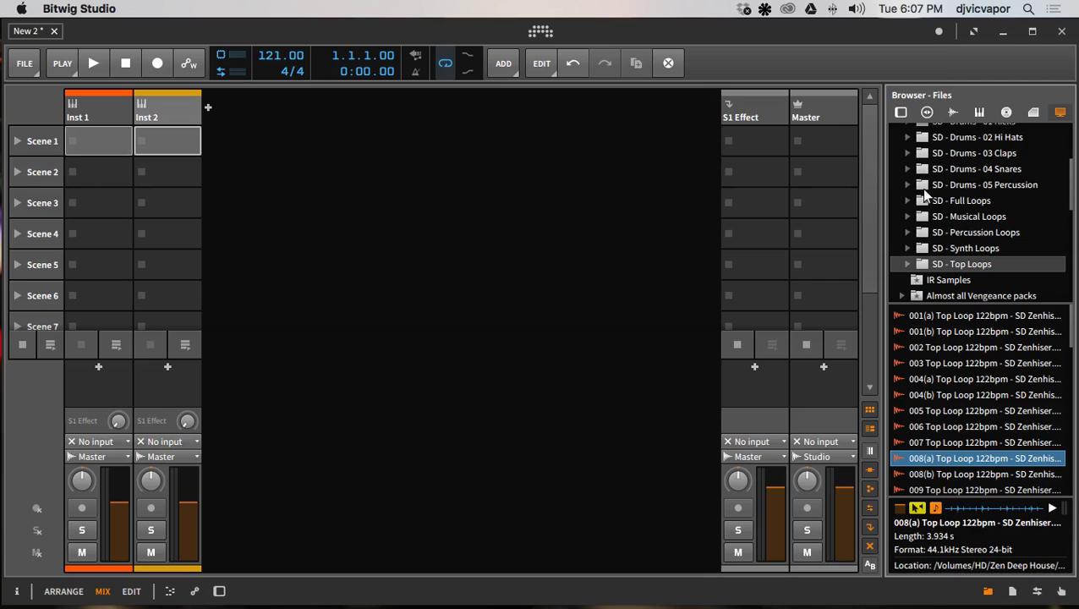
pyautogui.scroll(3, 926, 211)
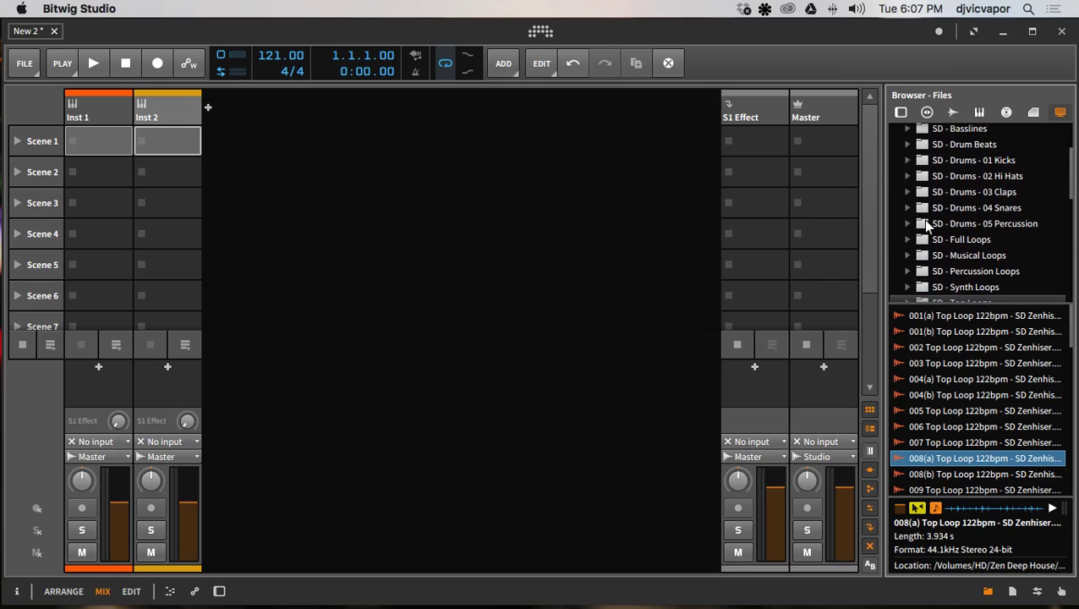
pyautogui.click(917, 144)
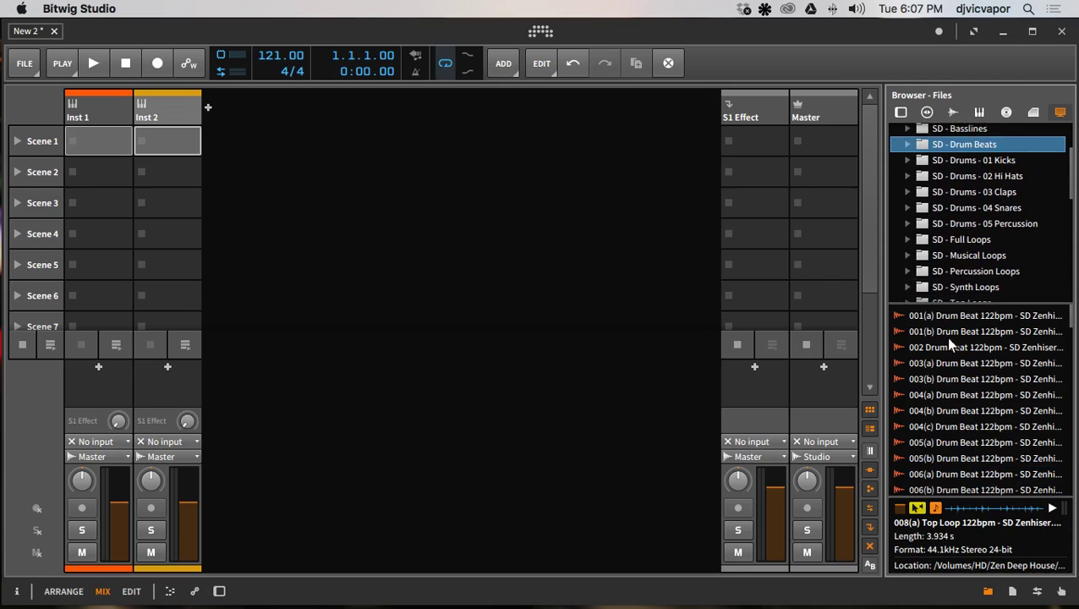
pyautogui.click(947, 395)
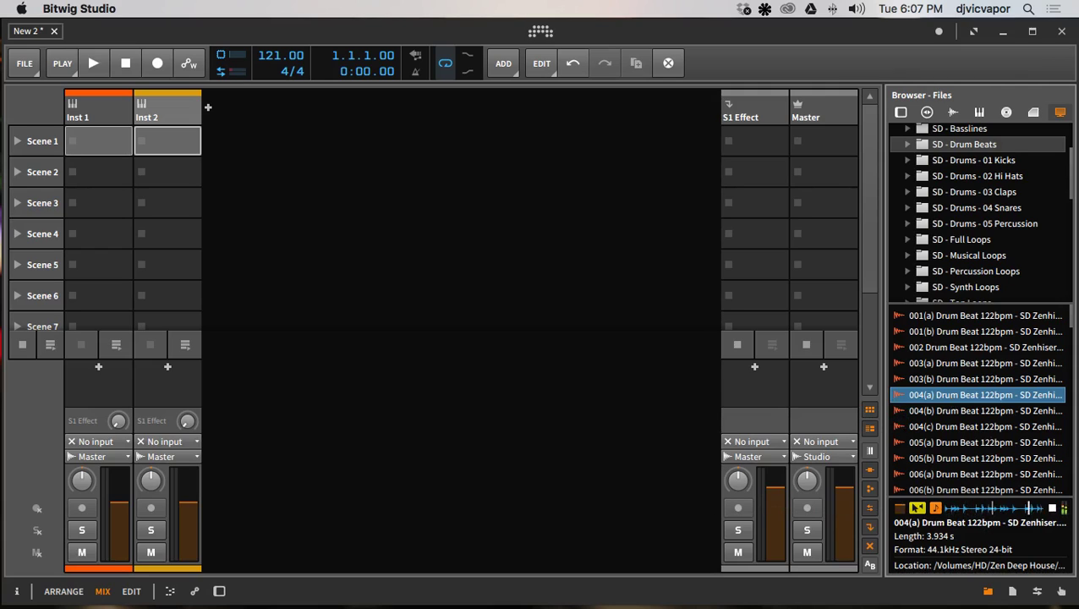
pyautogui.click(1054, 509)
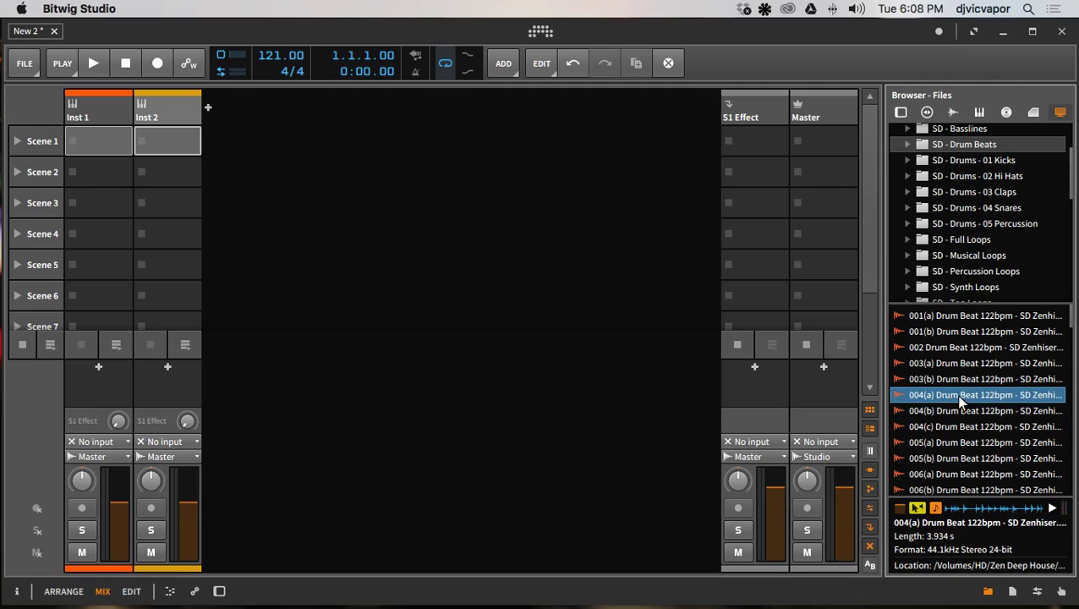
pyautogui.moveTo(959, 401); pyautogui.dragTo(96, 143)
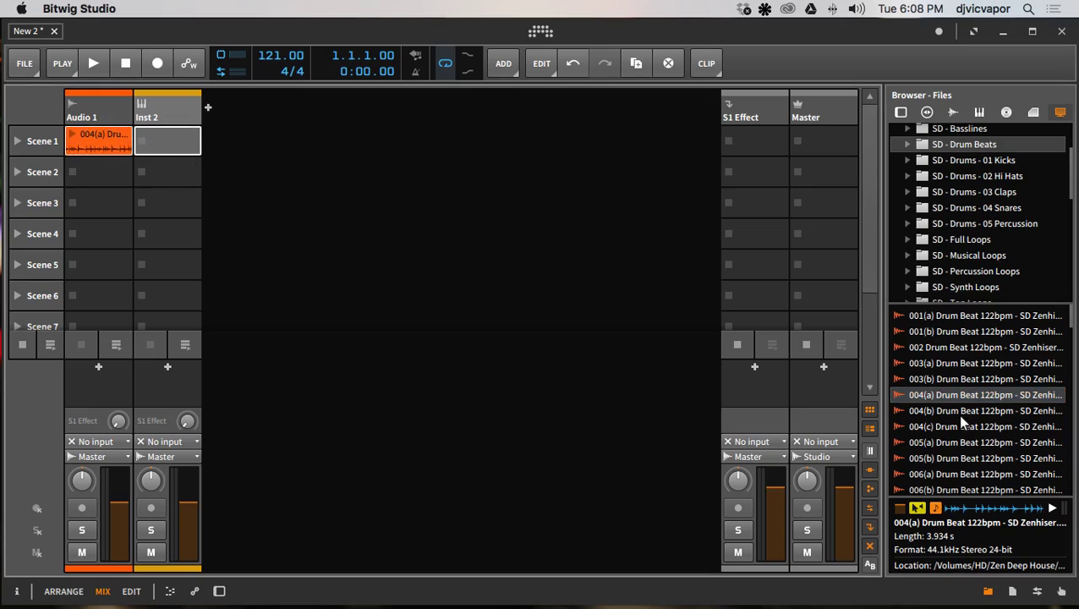
pyautogui.scroll(-1, 927, 283)
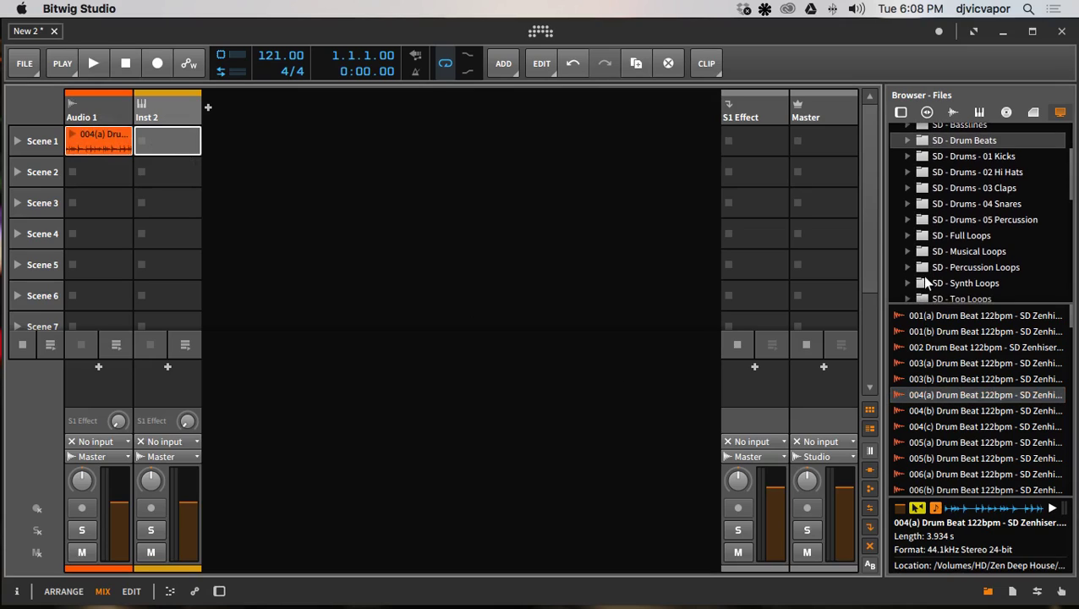
# Step: Audition the Synth and Top Loops, then drag 005 Top Loop 122bpm into Inst 2's Scene 1
pyautogui.click(927, 282)
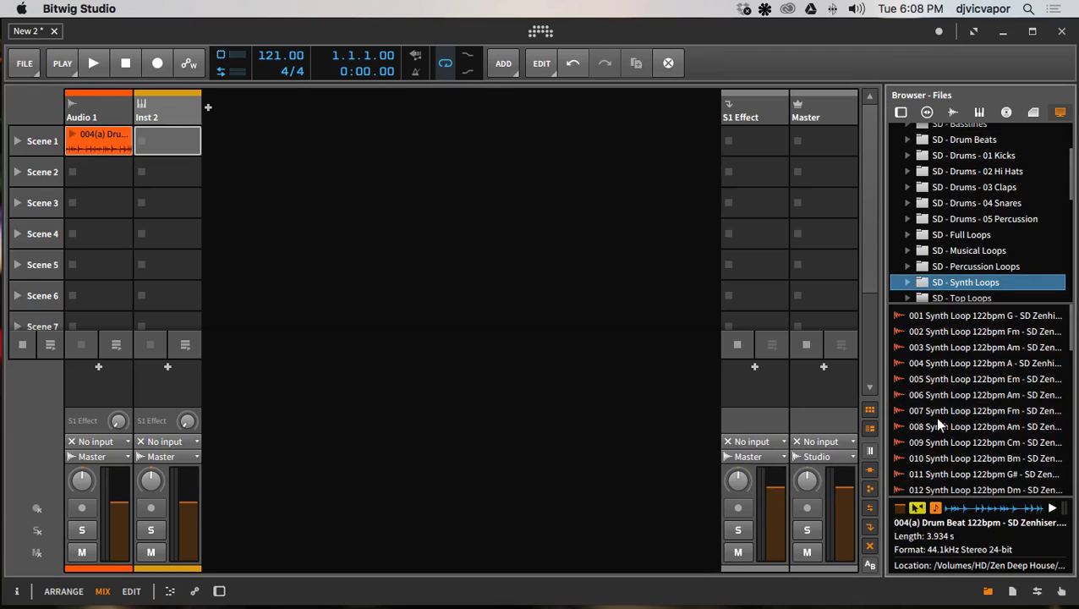
pyautogui.click(952, 364)
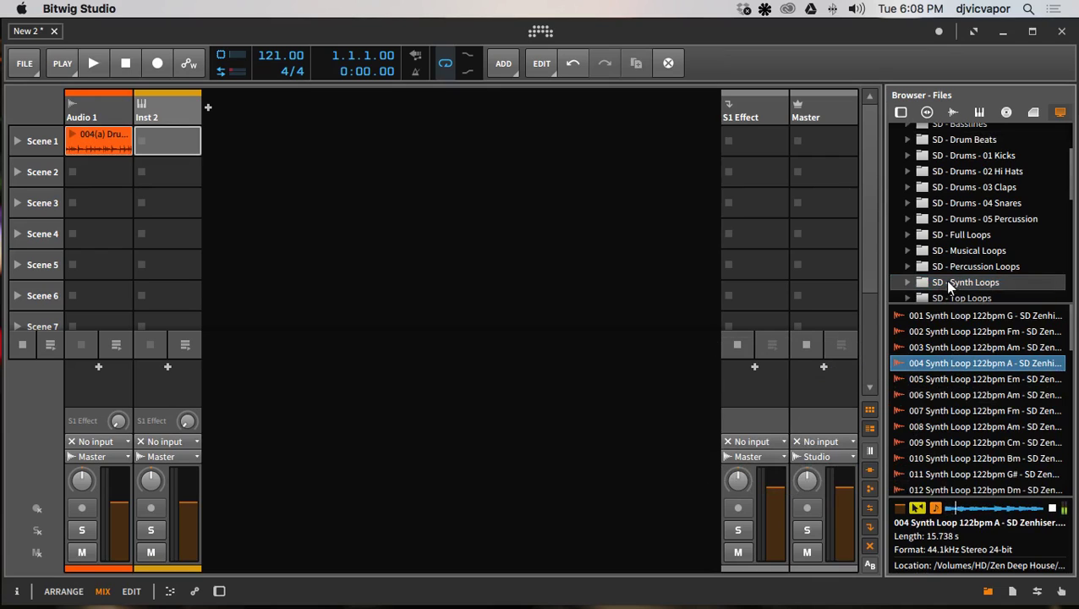
pyautogui.click(925, 296)
pyautogui.click(932, 379)
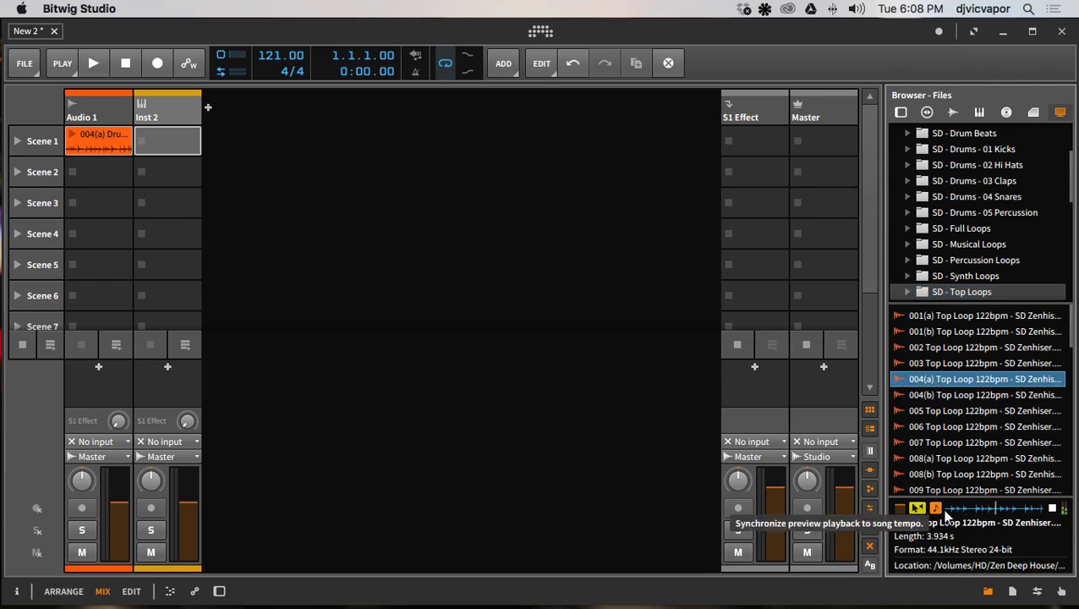
pyautogui.click(934, 409)
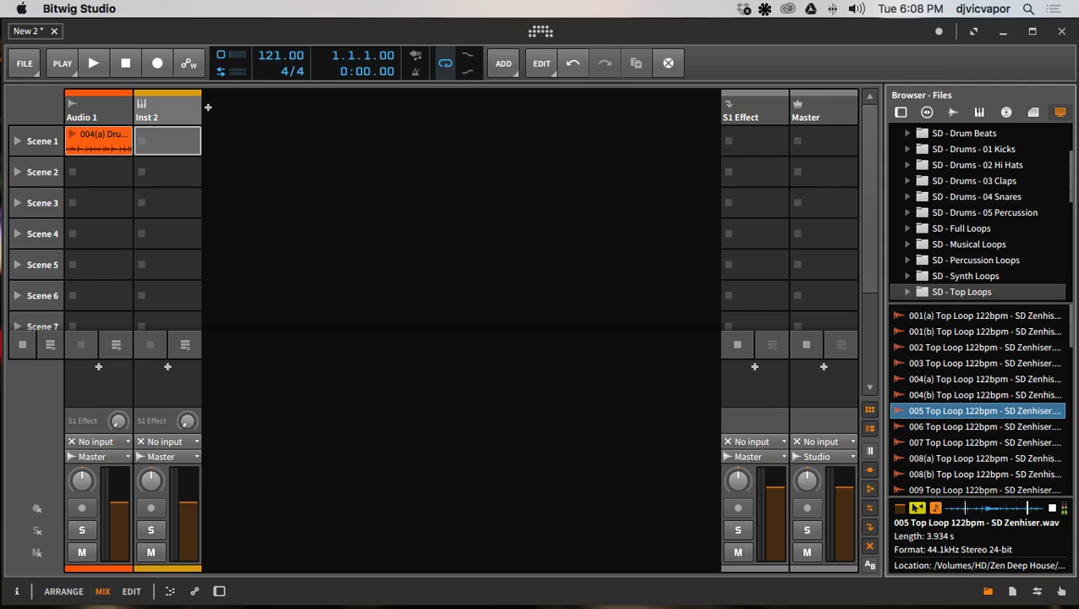
pyautogui.click(1052, 508)
pyautogui.moveTo(951, 411); pyautogui.dragTo(171, 138)
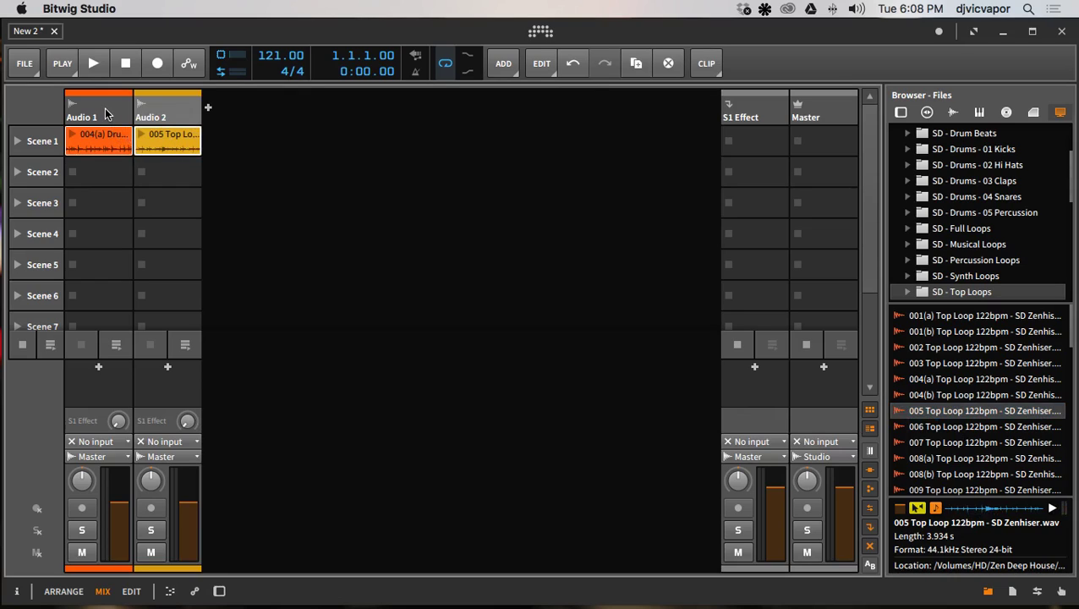
# Step: Launch the 004(a) drum and 005 Top Loop clips together, then stop playback and both clips
pyautogui.click(105, 139)
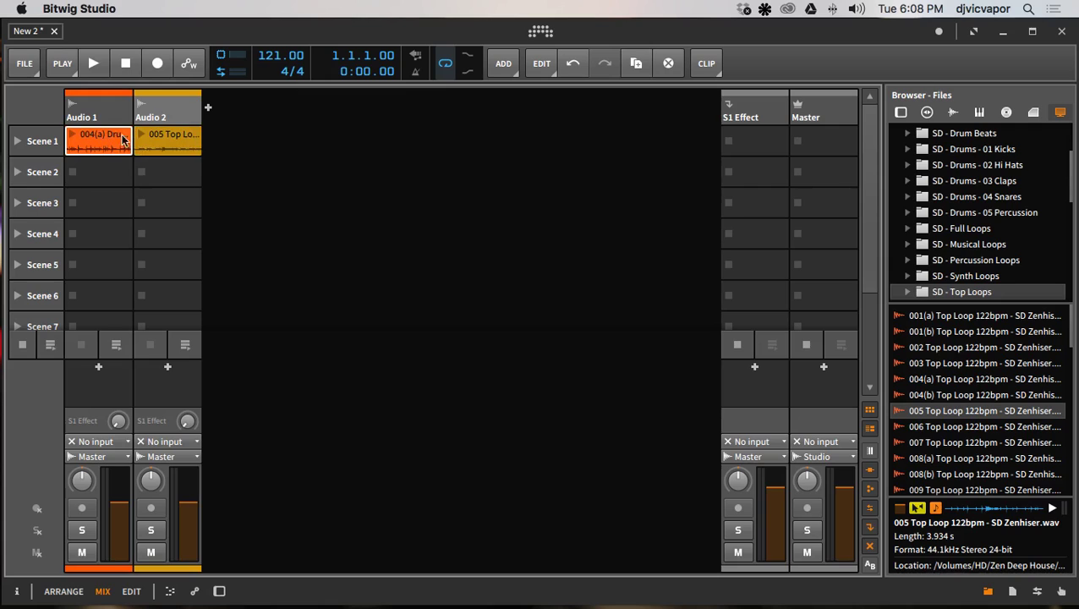
pyautogui.click(144, 139)
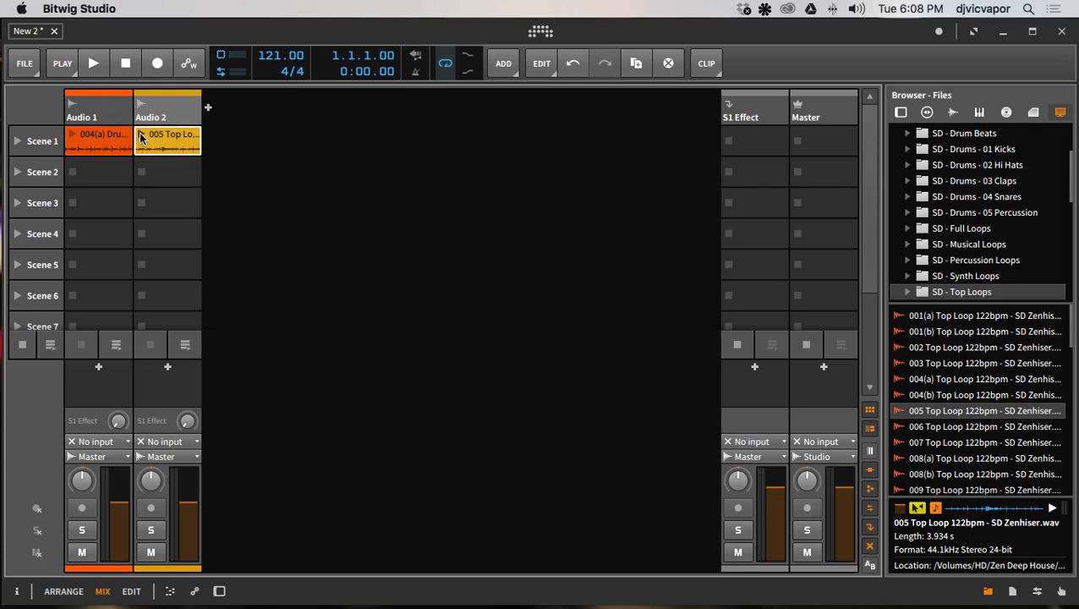
pyautogui.click(142, 136)
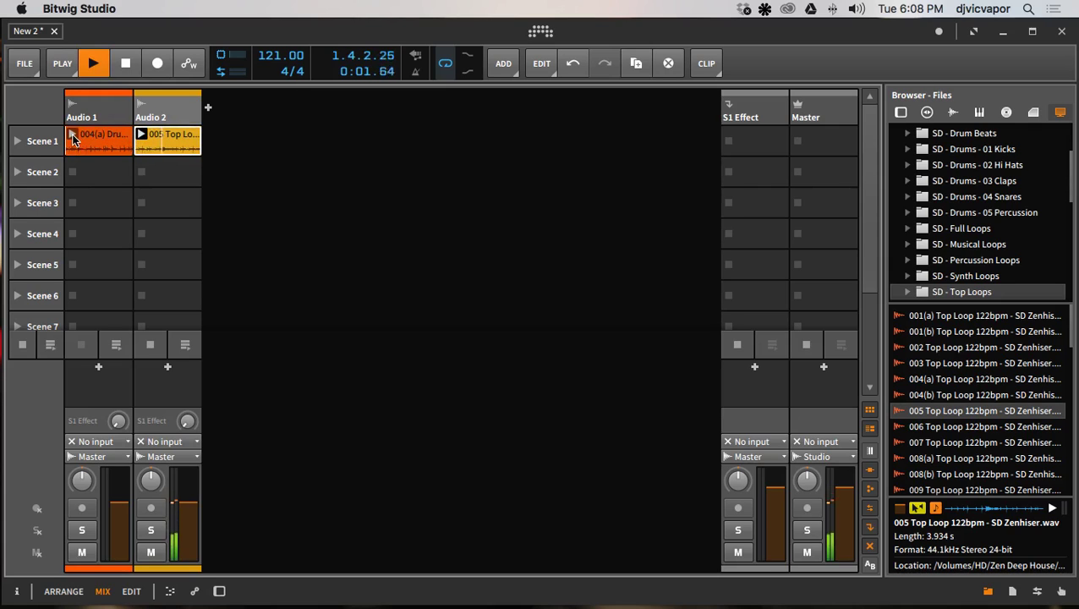
pyautogui.click(73, 139)
pyautogui.click(126, 66)
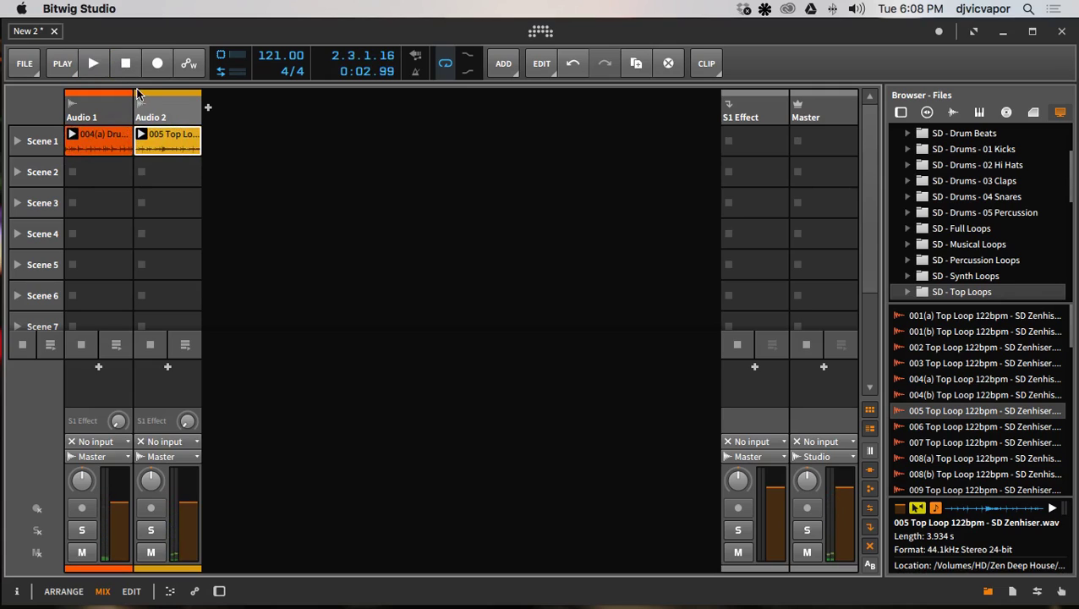
pyautogui.click(123, 63)
pyautogui.click(142, 172)
pyautogui.click(72, 172)
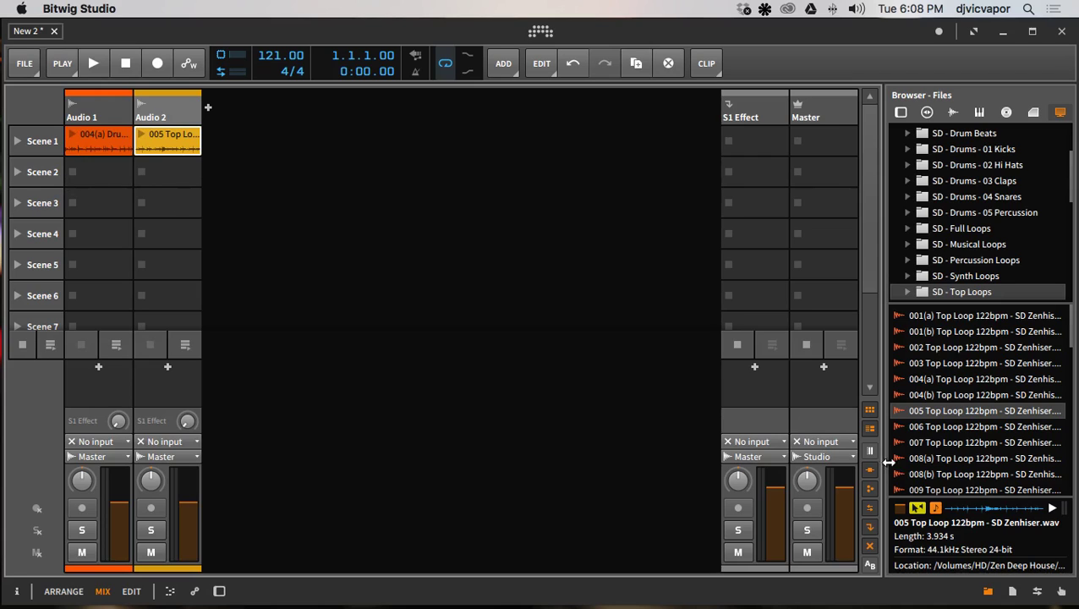
# Step: Hide the file browser and select the Drum Beat and Top Loop clips
pyautogui.moveTo(879, 461); pyautogui.dragTo(1074, 475)
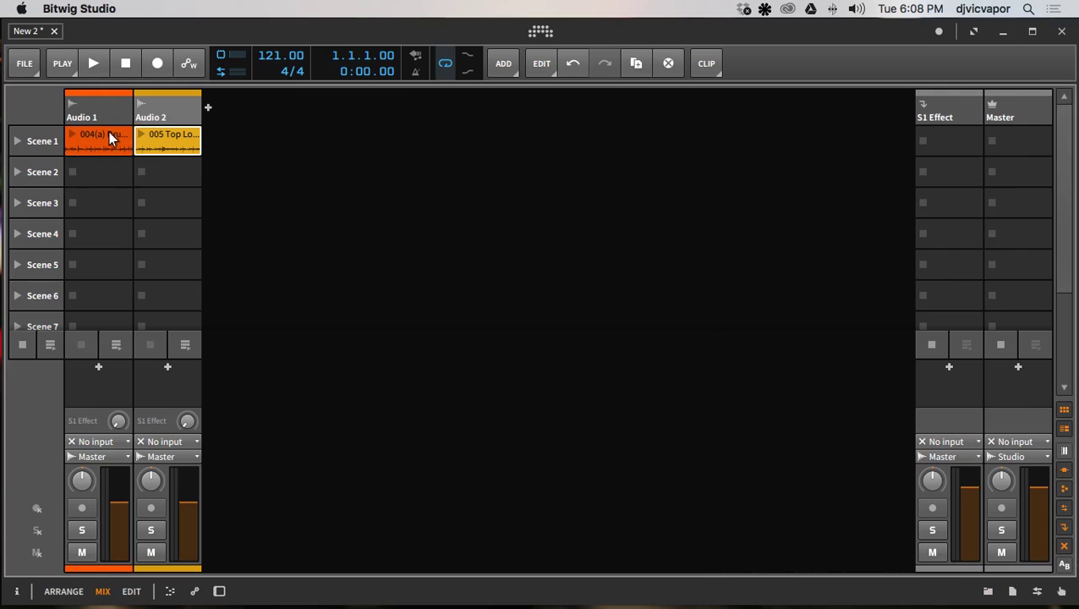
pyautogui.click(85, 135)
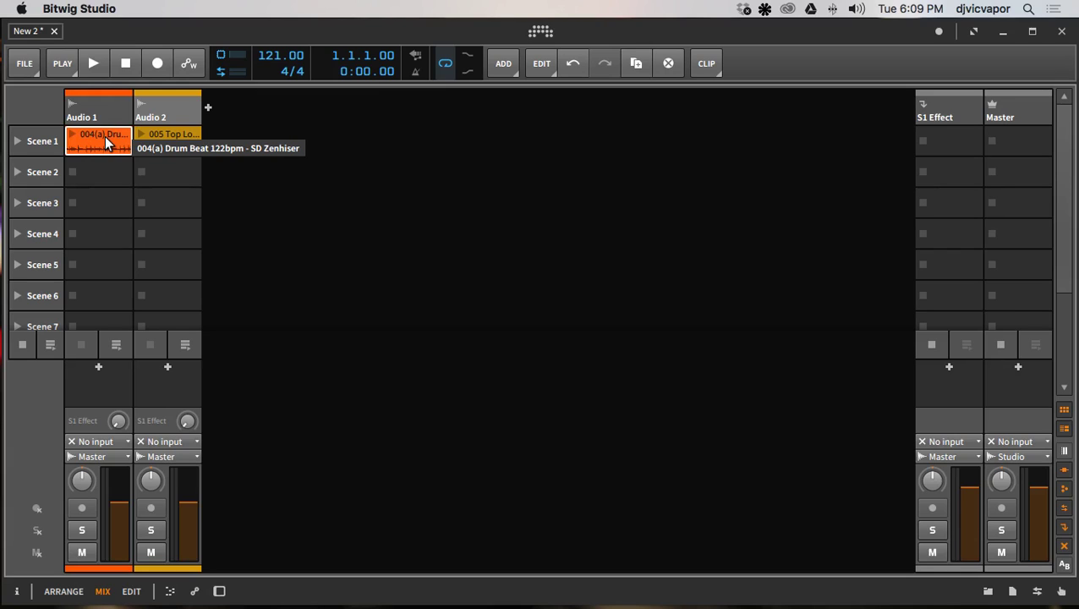
pyautogui.click(171, 140)
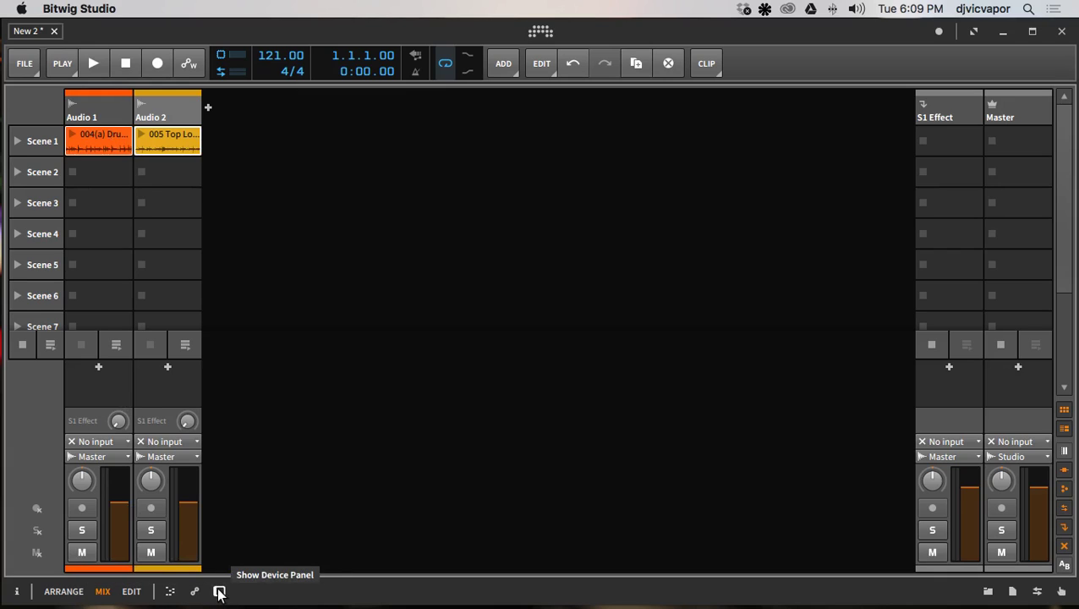
# Step: Zoom the editor to the first two bars and view the 005 Top Loop alone, then both clips stacked
pyautogui.click(132, 592)
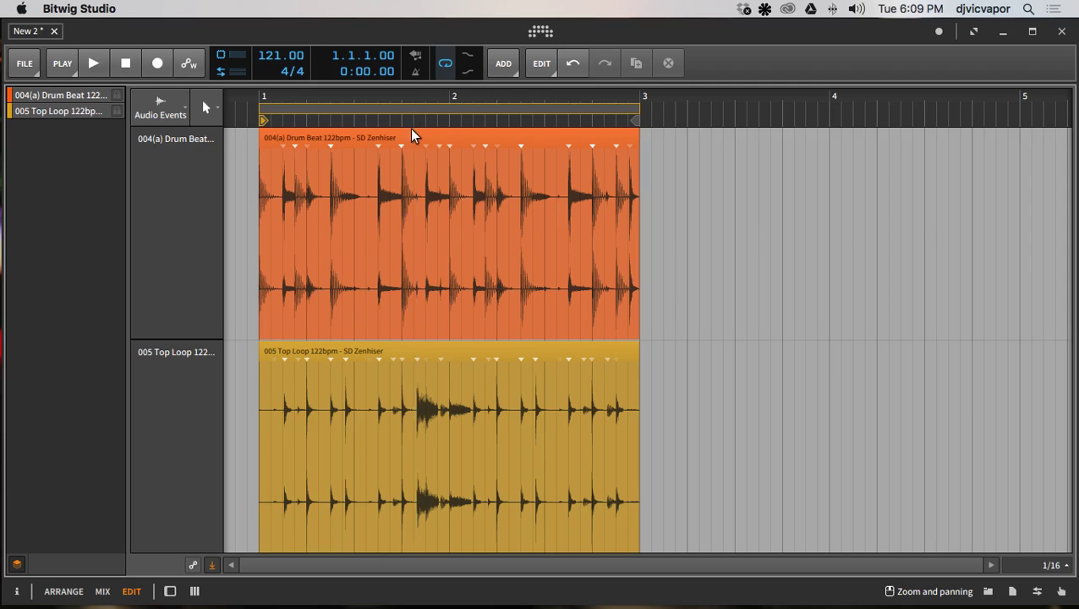
pyautogui.moveTo(415, 96); pyautogui.dragTo(415, 161)
pyautogui.click(18, 564)
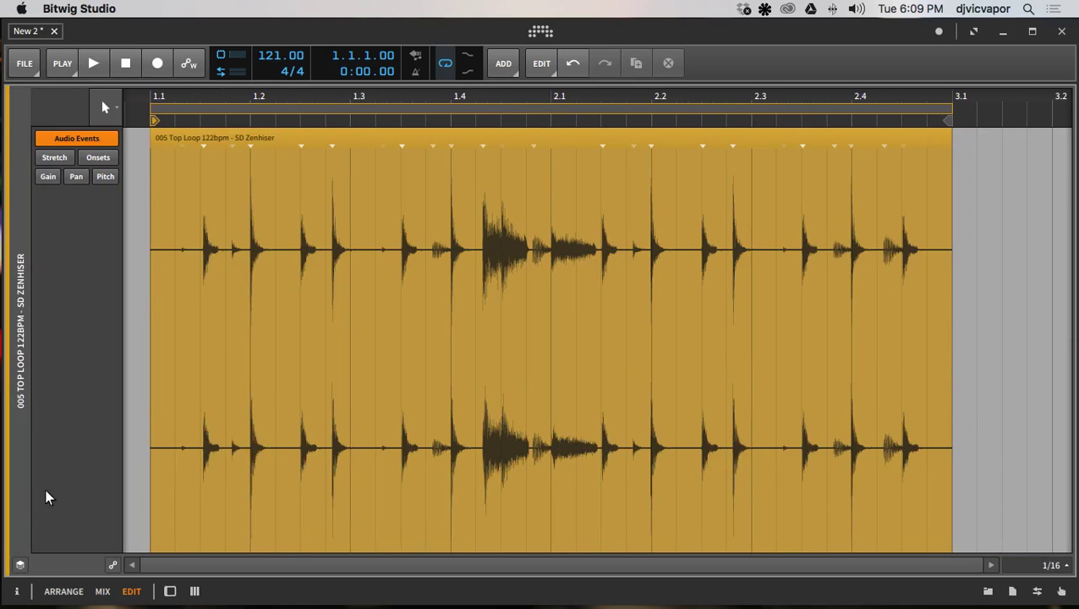
pyautogui.click(21, 568)
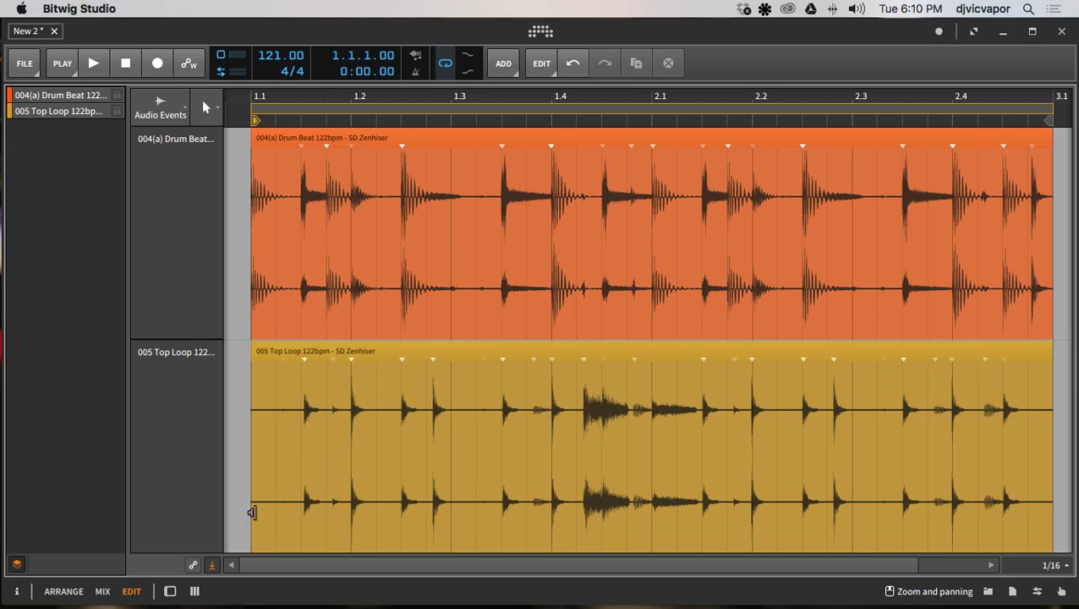
# Step: Return to the editor with both loops and play them from the start, then stop
pyautogui.click(103, 594)
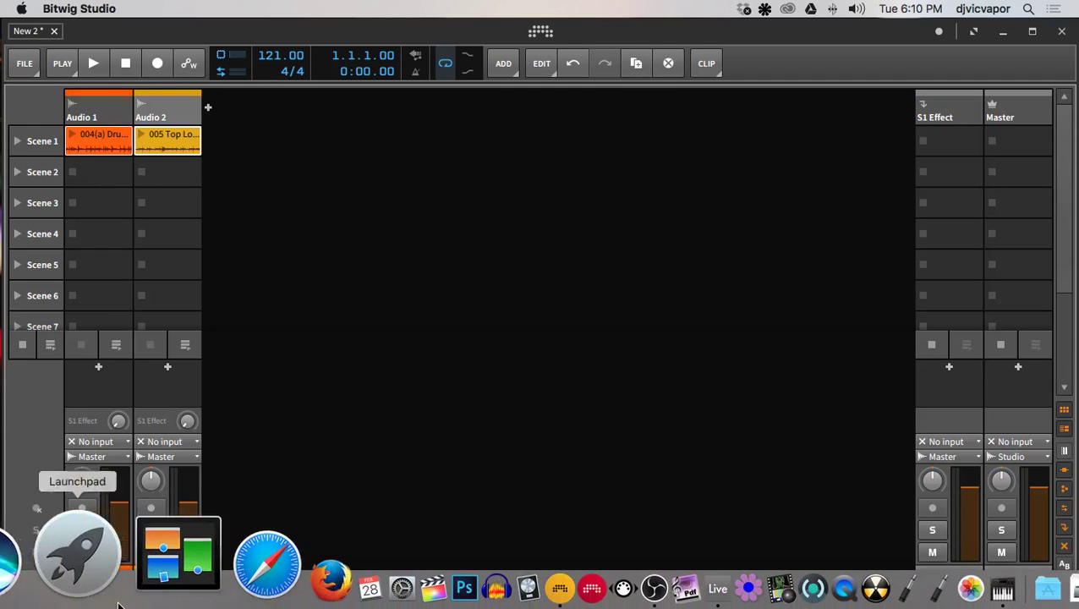
pyautogui.click(133, 593)
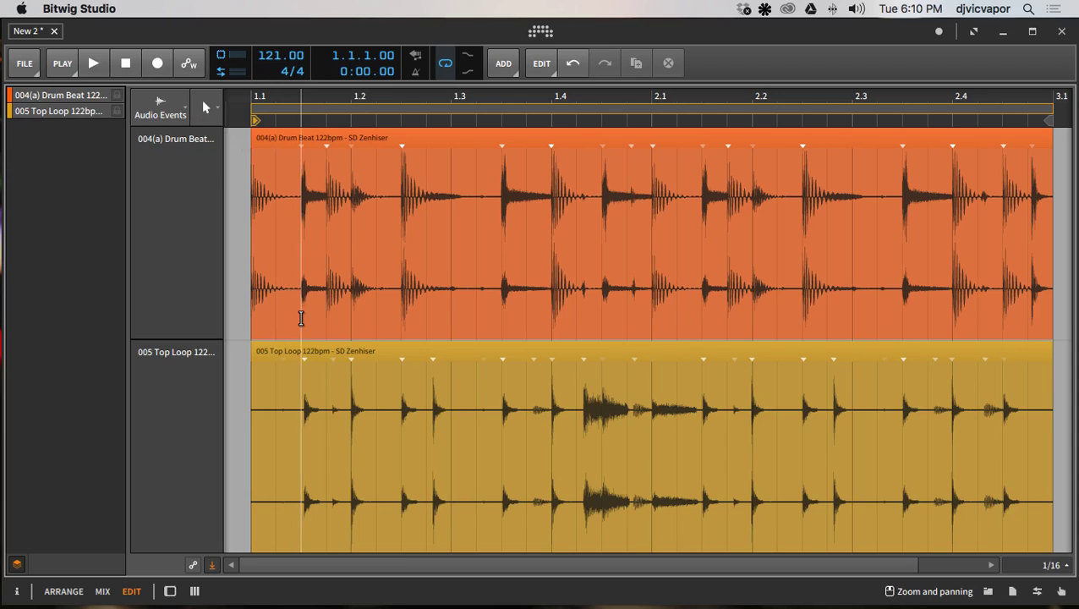
pyautogui.press('space')
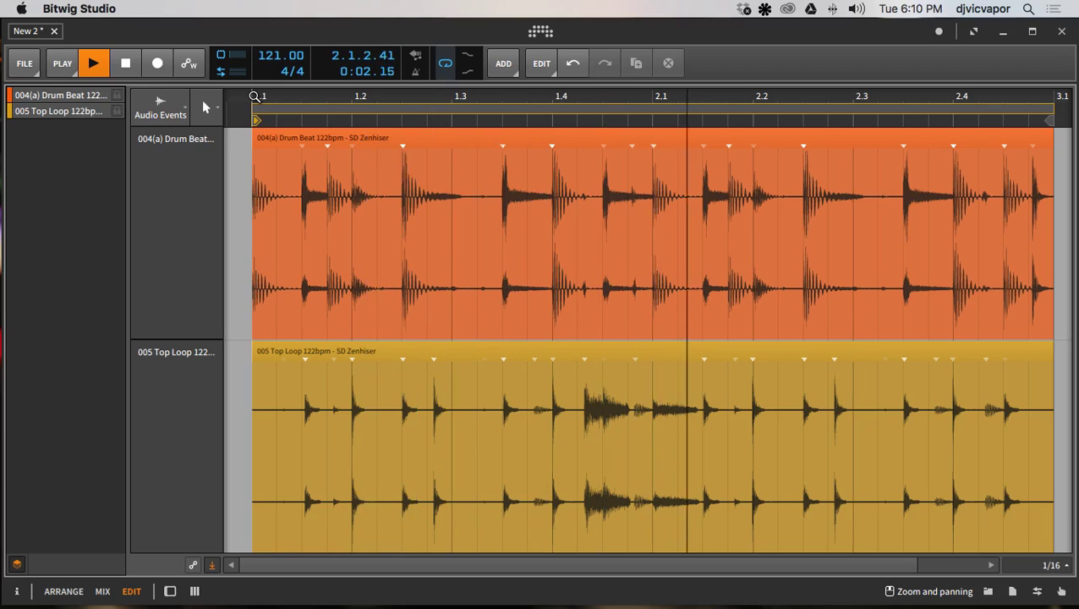
pyautogui.press('space')
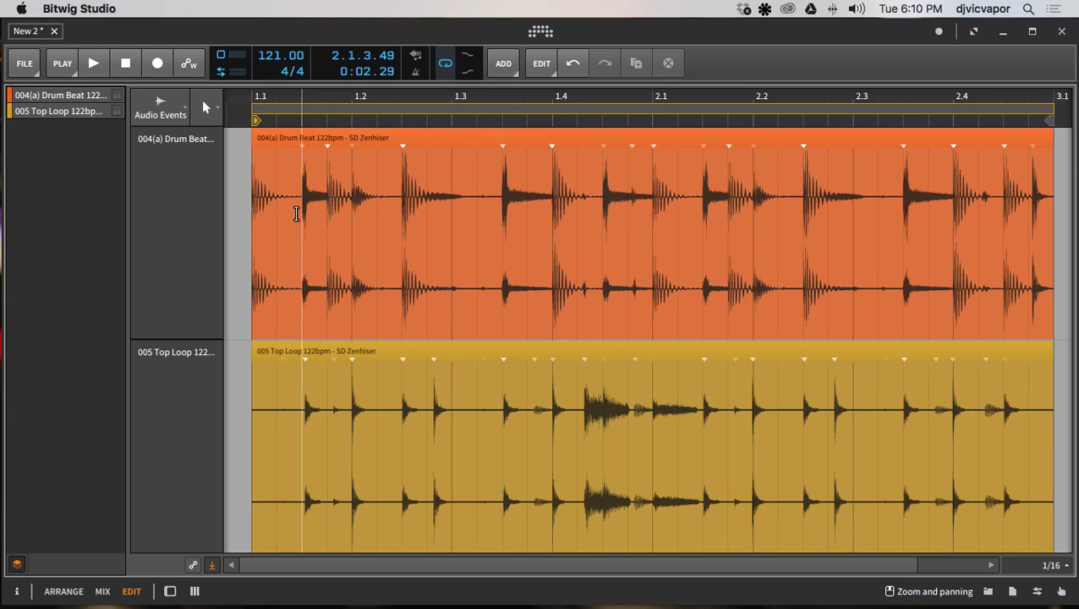
# Step: Split out and delete a short slice around the Drum Beat clip's second hit
pyautogui.press('2')
pyautogui.moveTo(303, 210); pyautogui.dragTo(328, 212)
pyautogui.press('1')
pyautogui.click(313, 146)
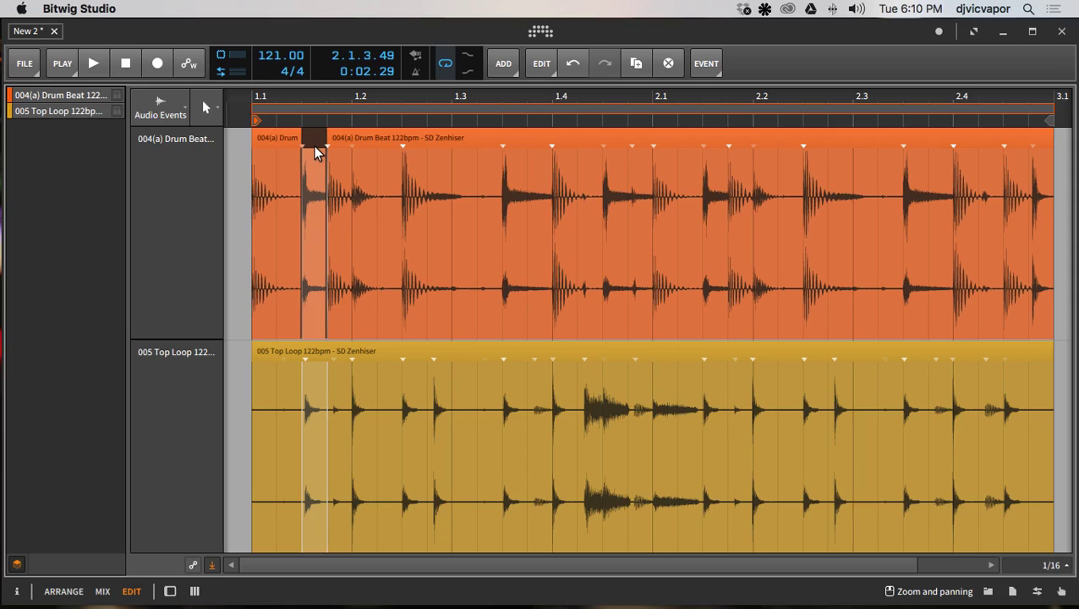
pyautogui.press('Delete')
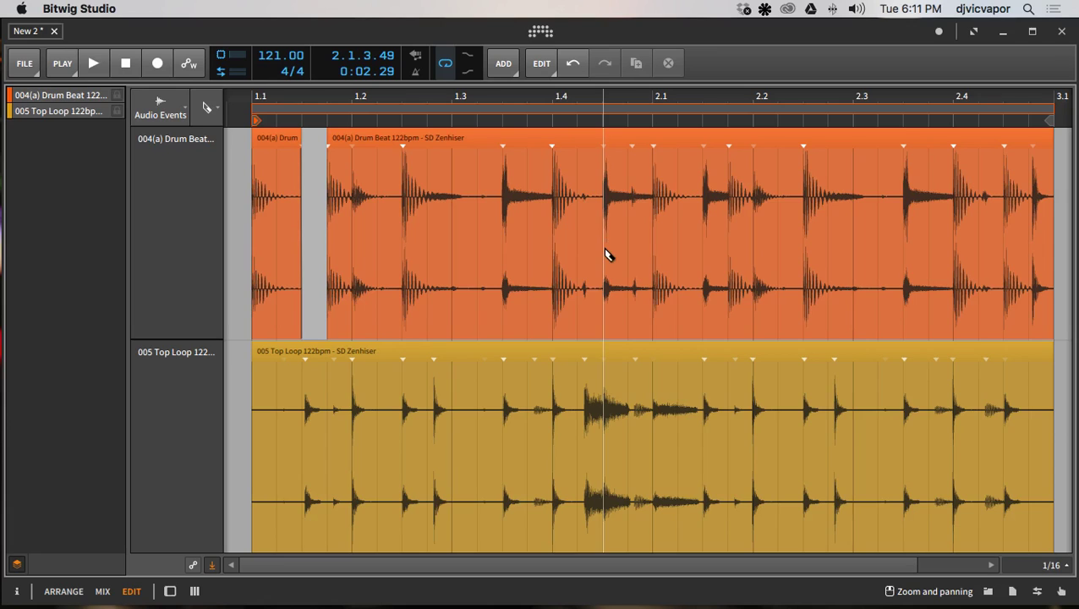
# Step: Cut a second short drum slice ending at bar 2.1 and delete it
pyautogui.keyDown('alt'); pyautogui.click(606, 253); pyautogui.keyUp('alt')
pyautogui.keyDown('alt'); pyautogui.click(645, 251); pyautogui.keyUp('alt')
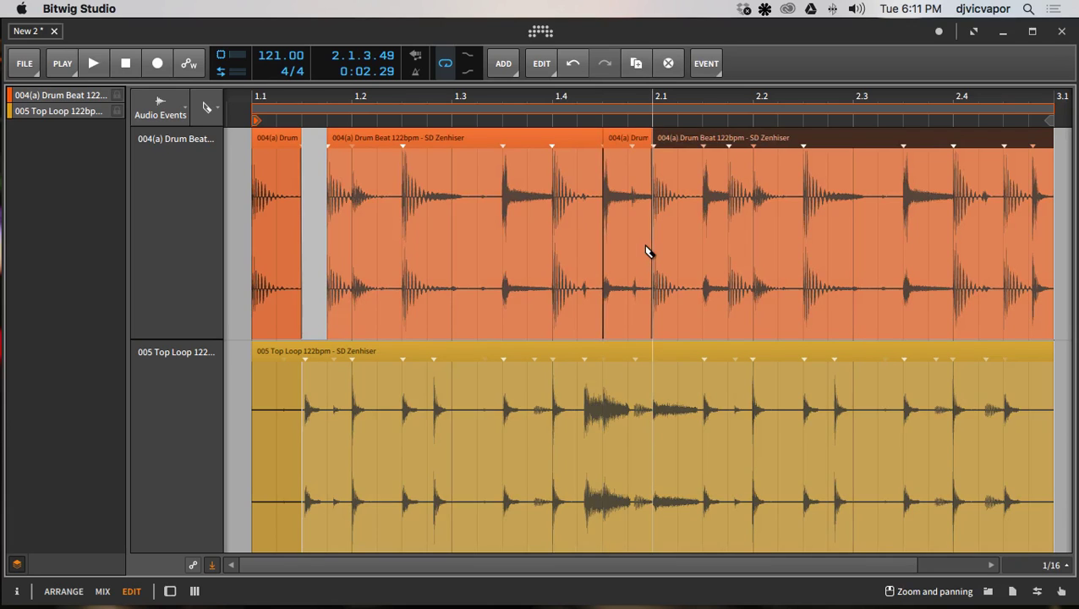
pyautogui.click(638, 146)
pyautogui.press('Delete')
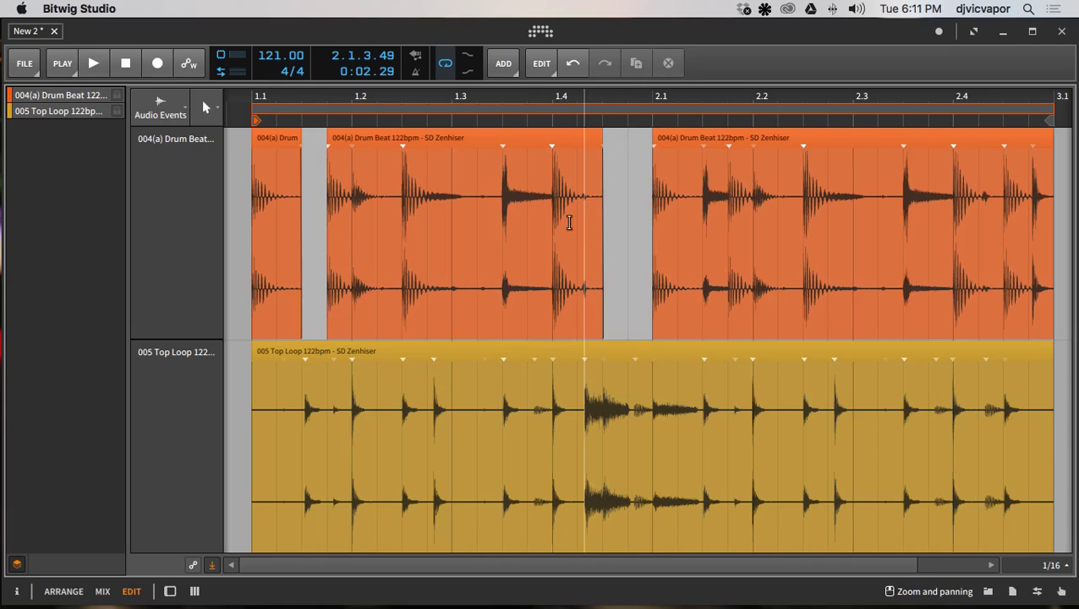
# Step: Split a short Top Loop slice with Cmd+E and move it up into the first drum gap
pyautogui.click(304, 479)
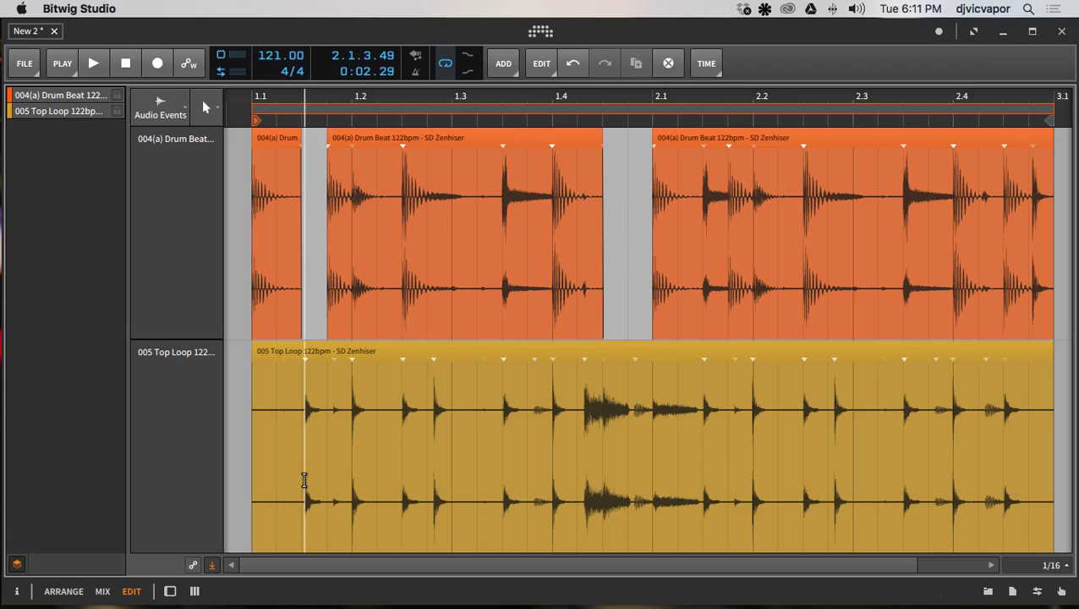
pyautogui.press('super+e')
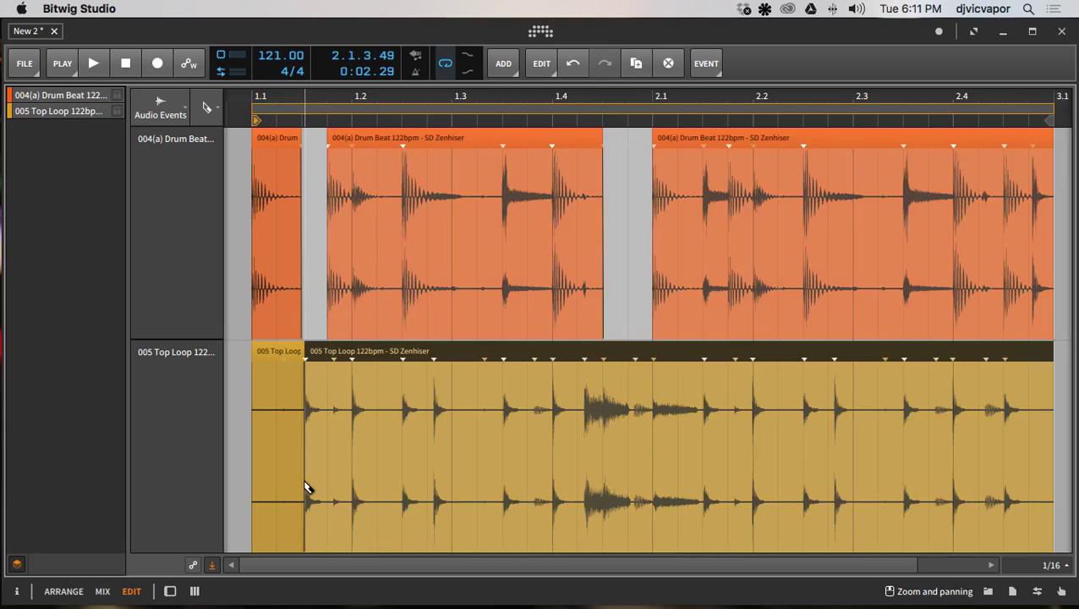
pyautogui.click(329, 439)
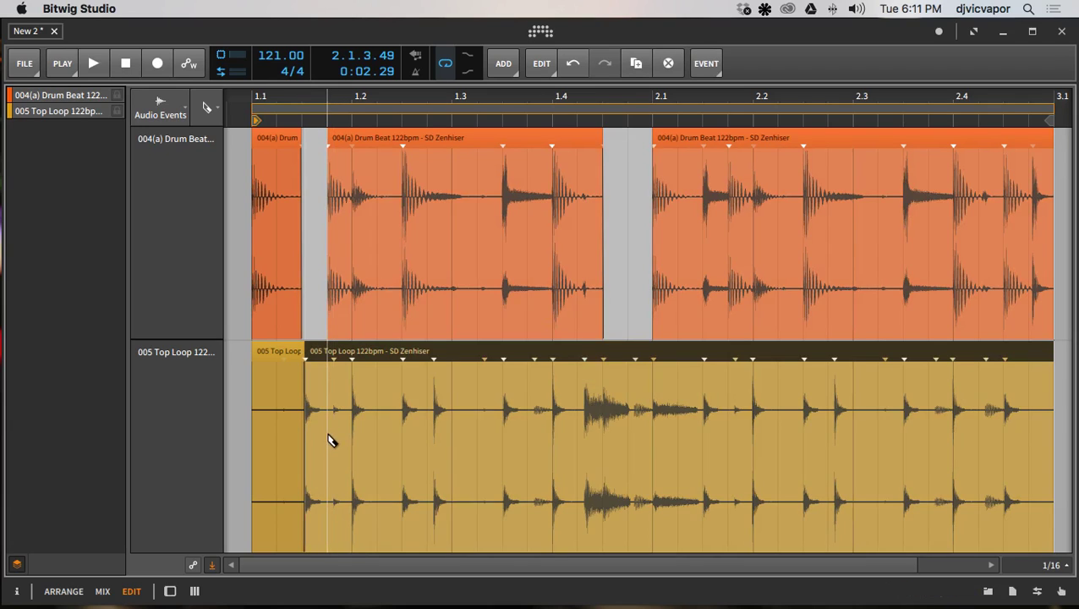
pyautogui.press('super+e')
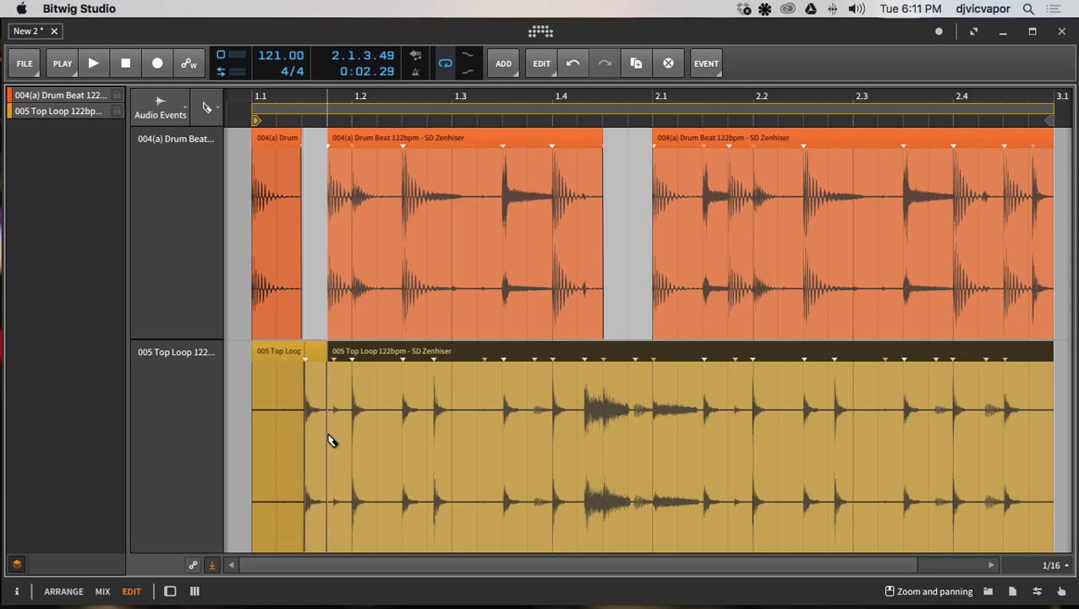
pyautogui.click(314, 359)
pyautogui.moveTo(314, 366); pyautogui.dragTo(313, 330)
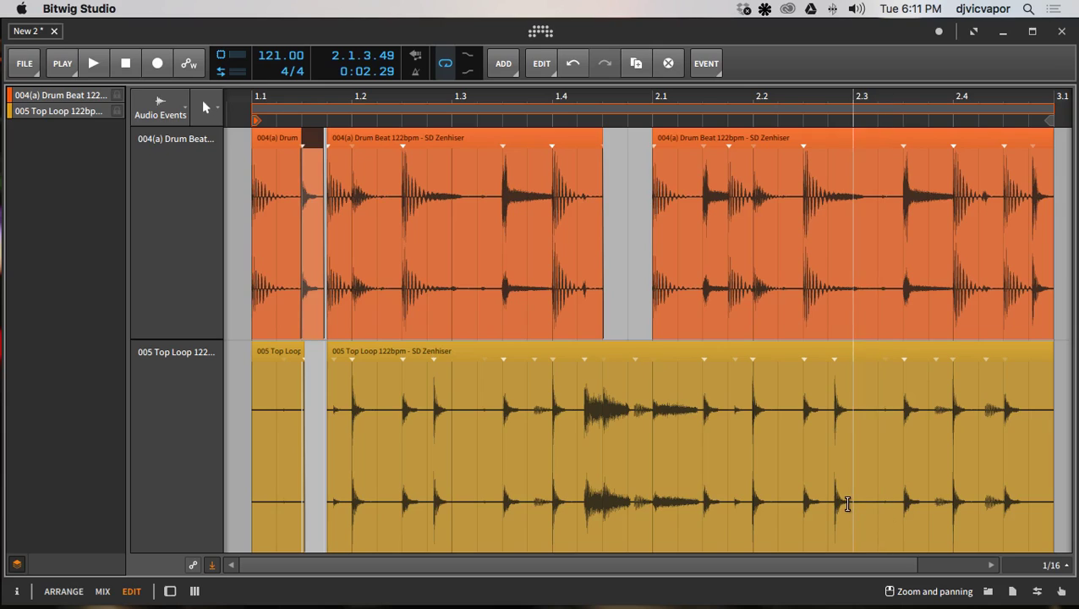
# Step: Cut a second Top Loop slice later in the bar and drag it into the second drum gap
pyautogui.keyDown('alt'); pyautogui.click(804, 514); pyautogui.keyUp('alt')
pyautogui.keyDown('alt'); pyautogui.click(829, 511); pyautogui.keyUp('alt')
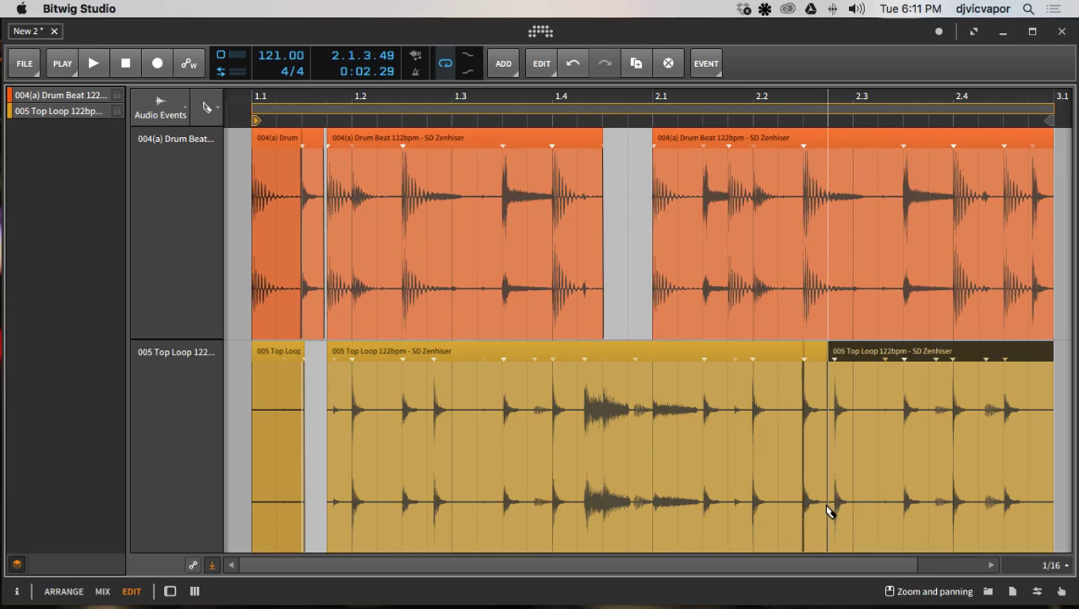
pyautogui.click(810, 355)
pyautogui.moveTo(668, 289); pyautogui.dragTo(622, 293)
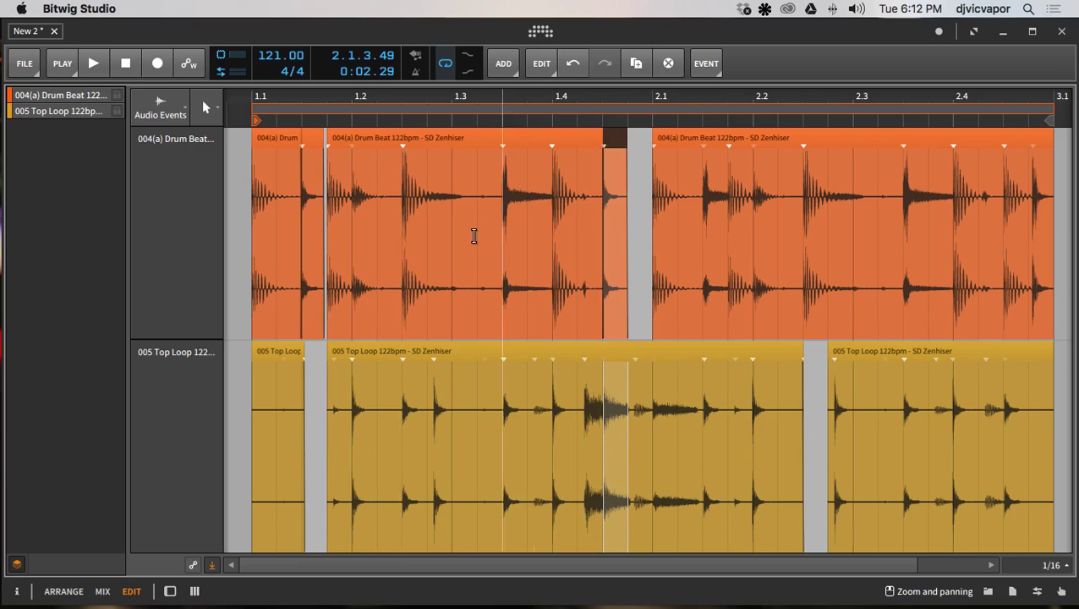
# Step: Launch the edited Drum Beat clip in Mix, replay it in the editor, then return to Mix
pyautogui.click(103, 592)
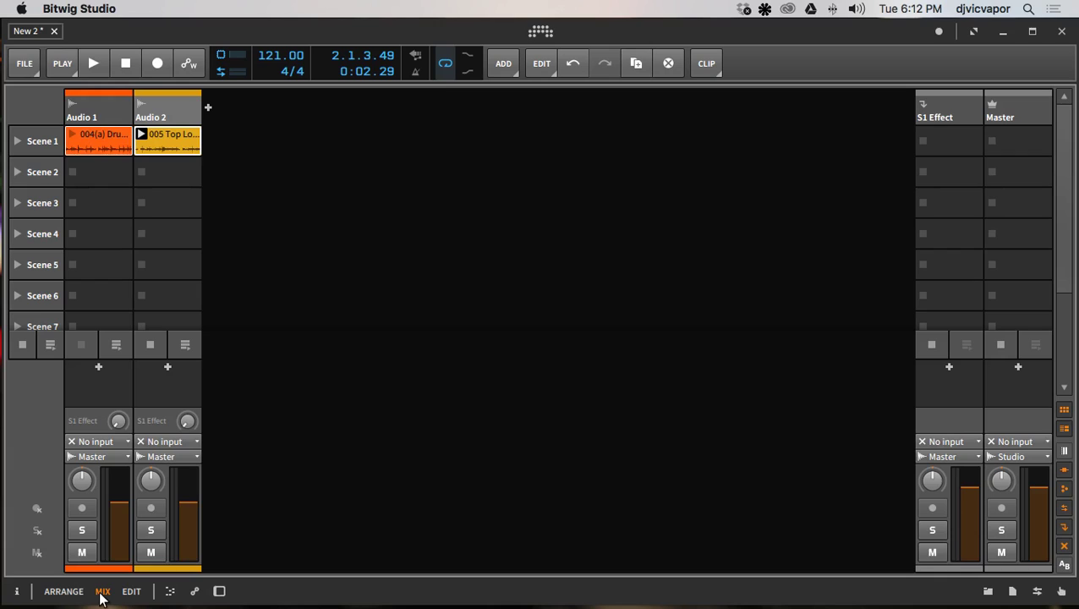
pyautogui.click(94, 137)
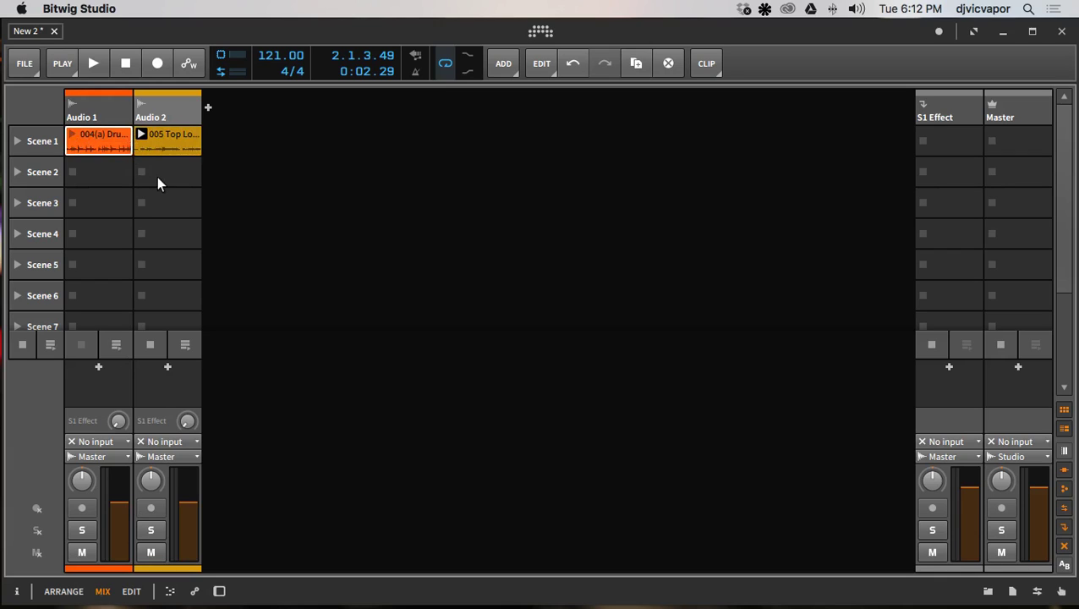
pyautogui.click(72, 135)
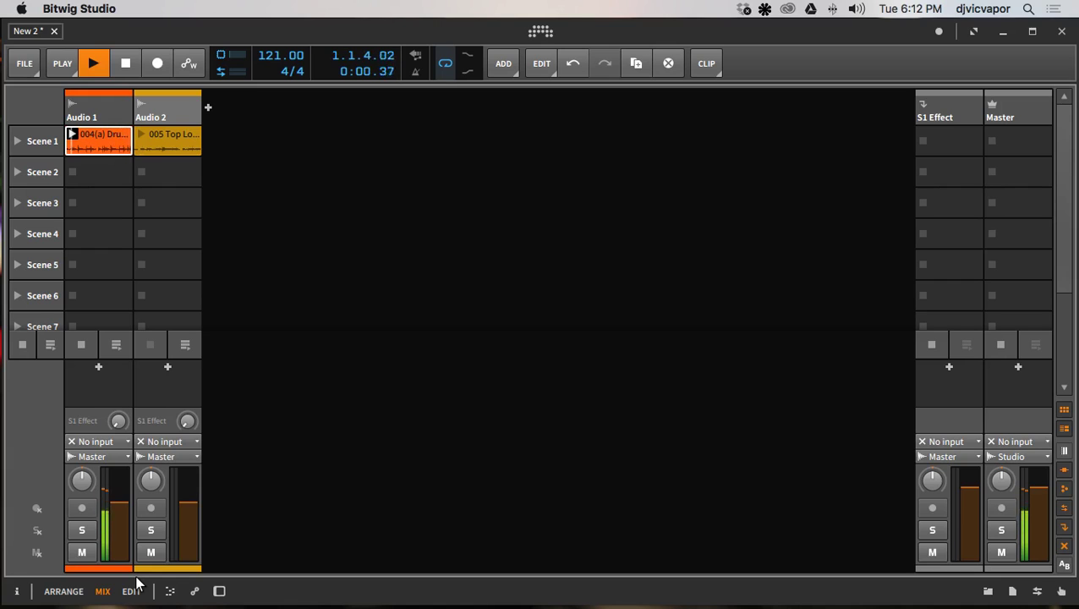
pyautogui.press('space')
pyautogui.click(132, 593)
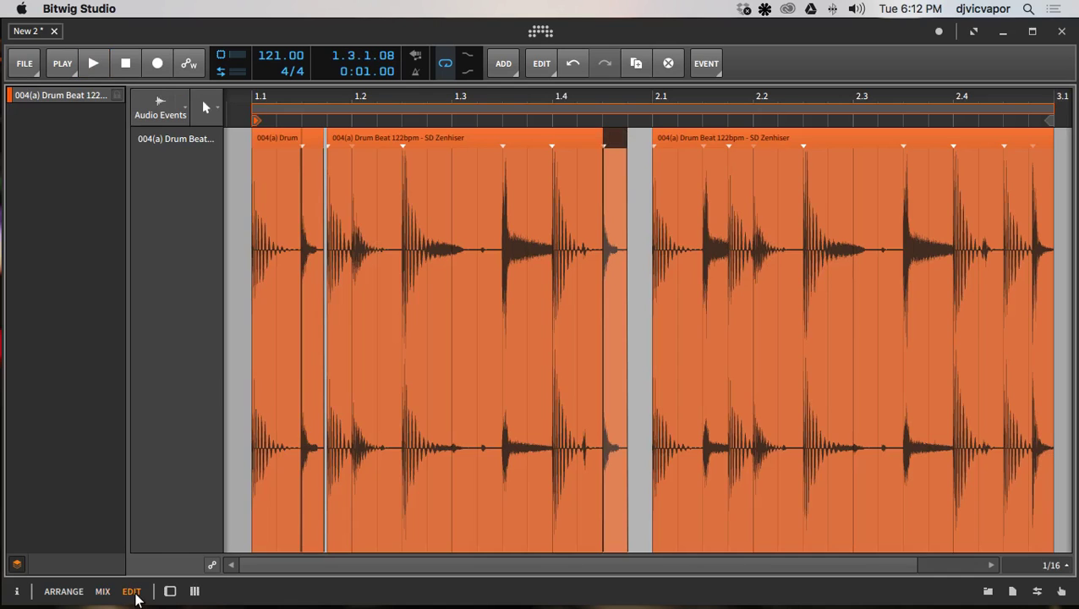
pyautogui.press('space')
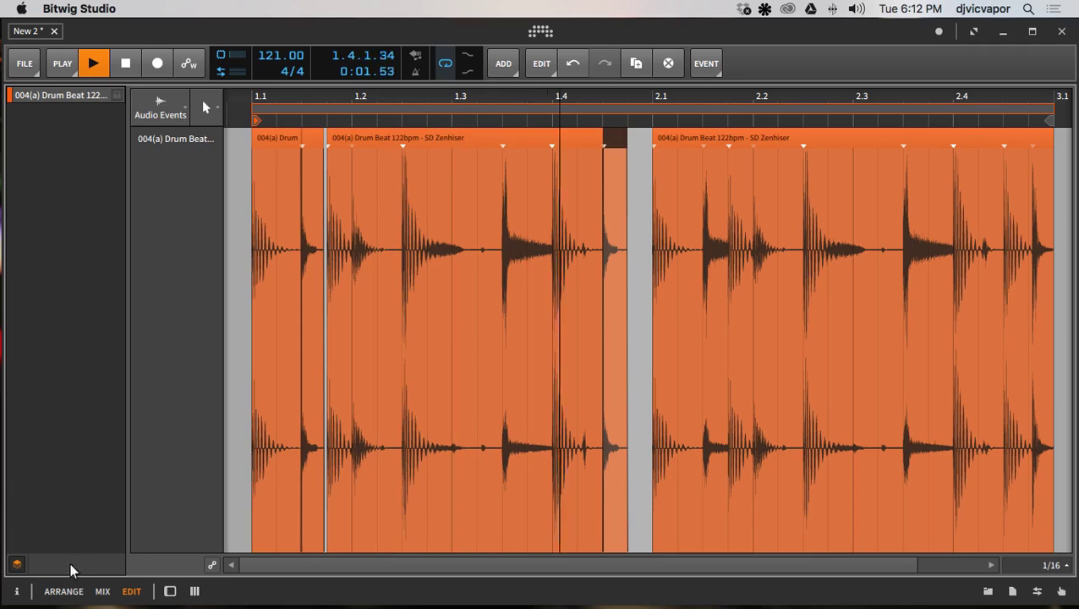
pyautogui.press('space')
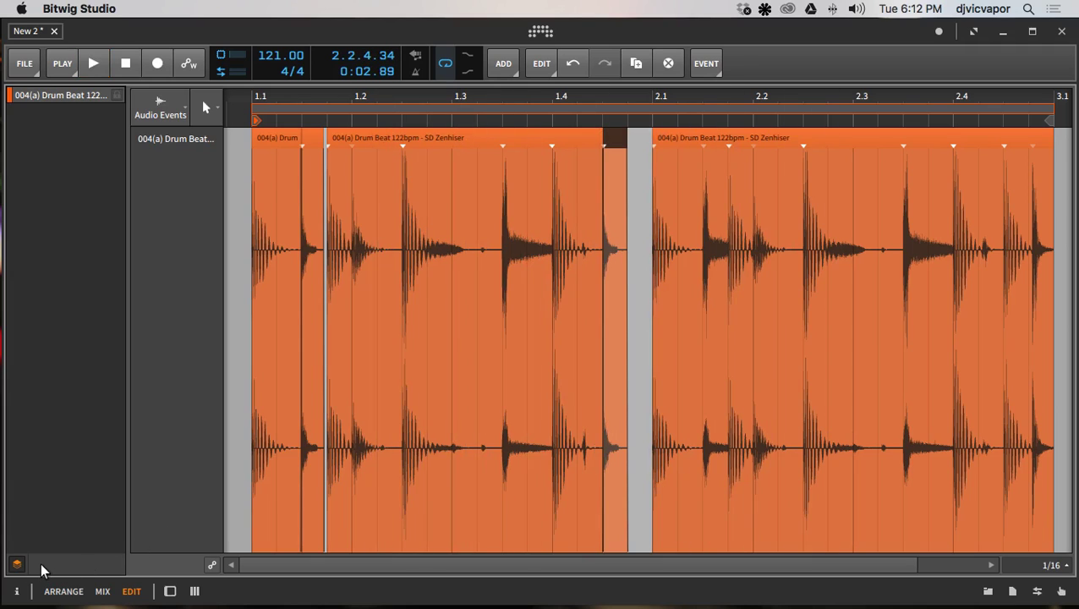
pyautogui.click(102, 591)
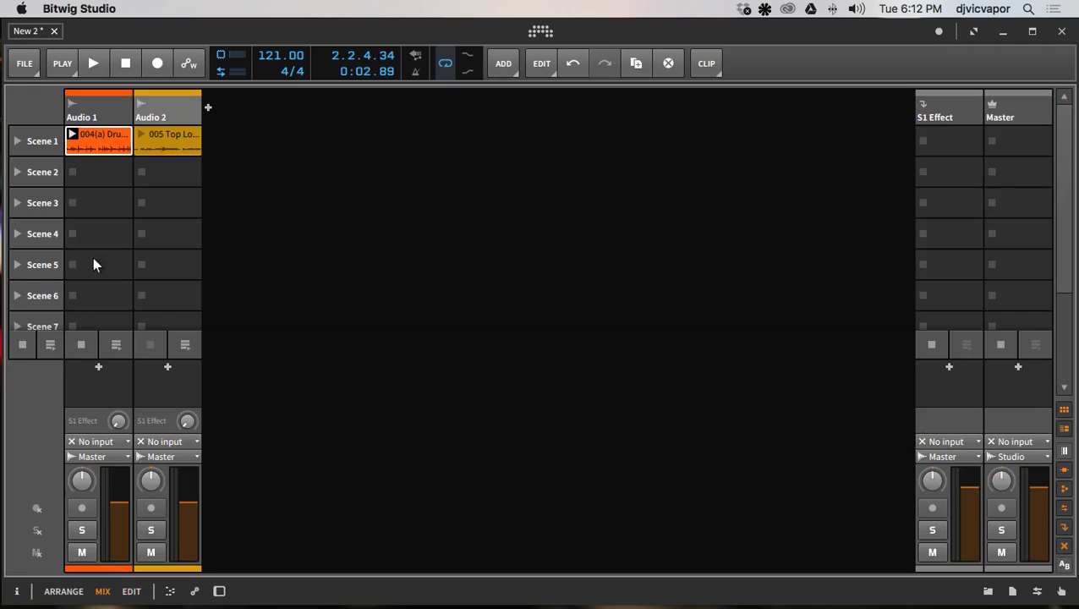
# Step: Delete the Audio 2 and Audio 1 tracks
pyautogui.click(163, 118)
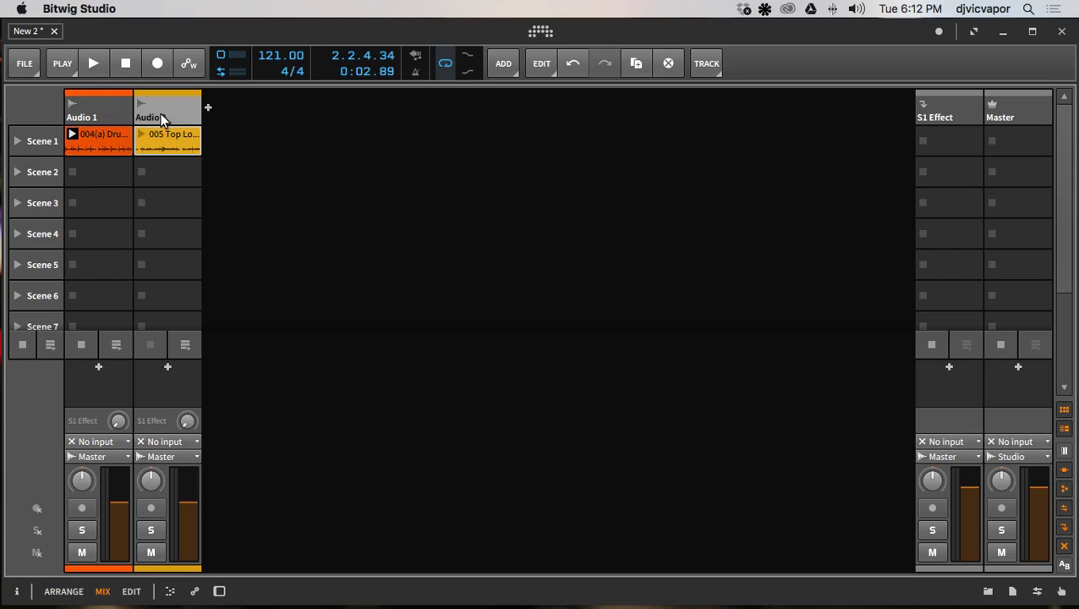
pyautogui.press('Delete')
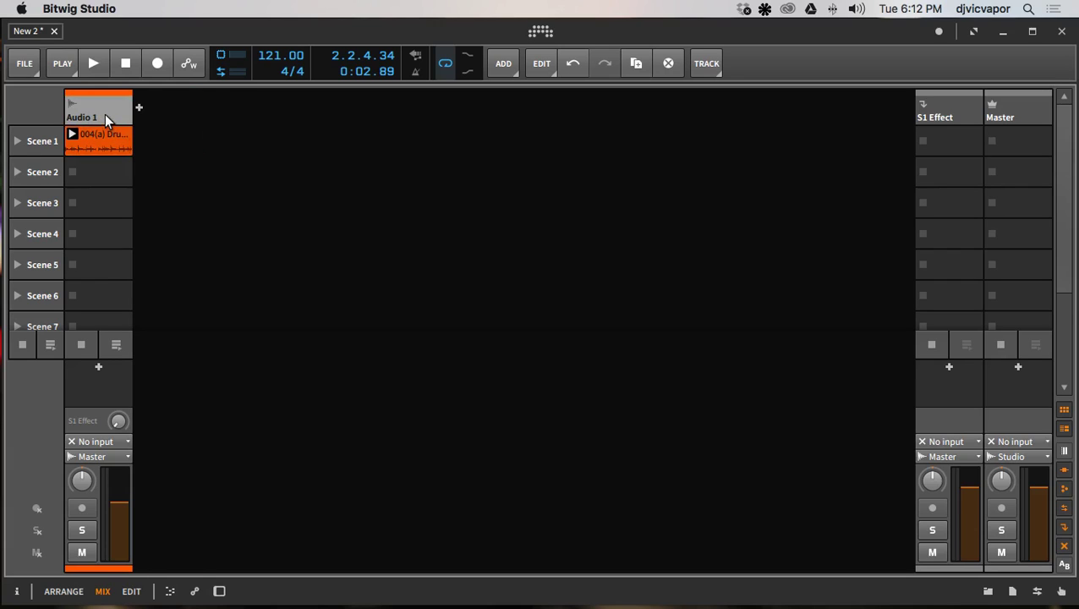
pyautogui.press('Delete')
# Step: Add two instrument tracks, Inst 1 and Inst 2, and show the file browser
pyautogui.rightClick(106, 118)
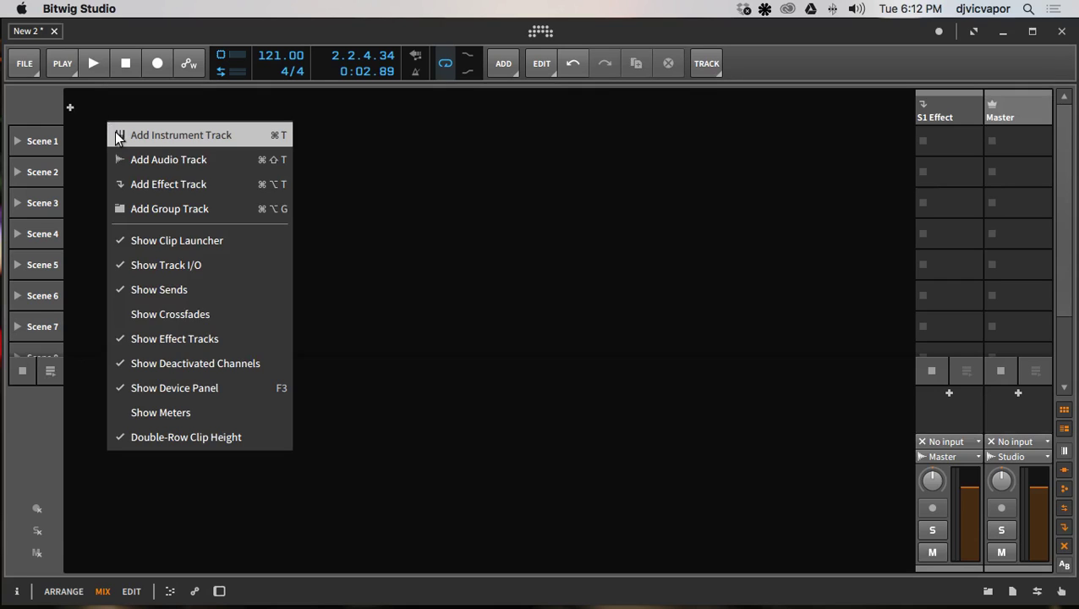
pyautogui.click(117, 138)
pyautogui.rightClick(163, 118)
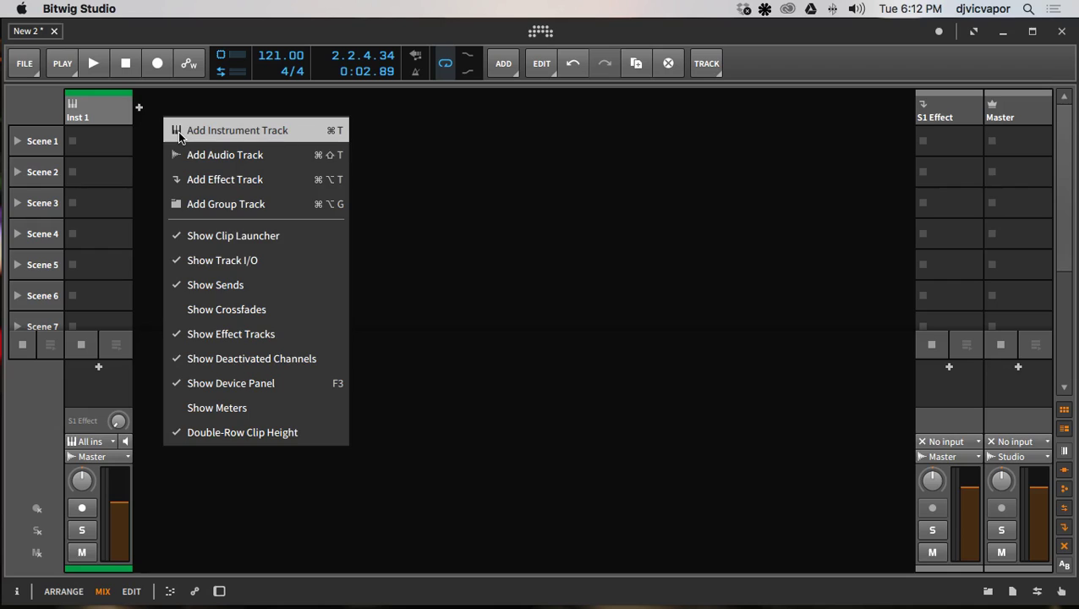
pyautogui.click(179, 134)
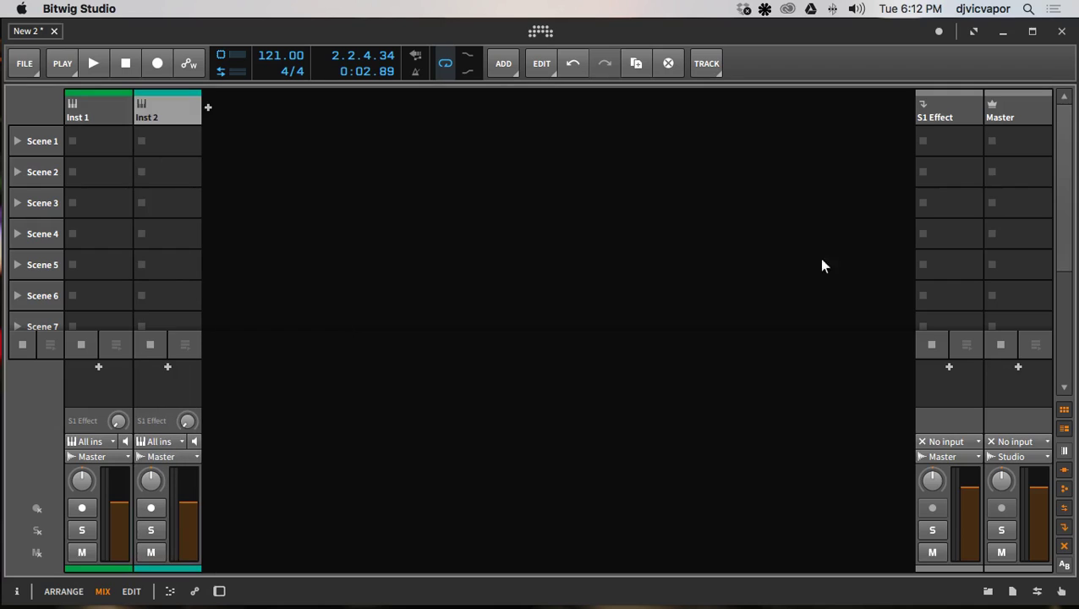
pyautogui.click(988, 591)
# Step: Preview 02 DH Piano Loop D#m.mid in the Clips browser and drop it into Inst 1's Scene 1
pyautogui.click(1051, 113)
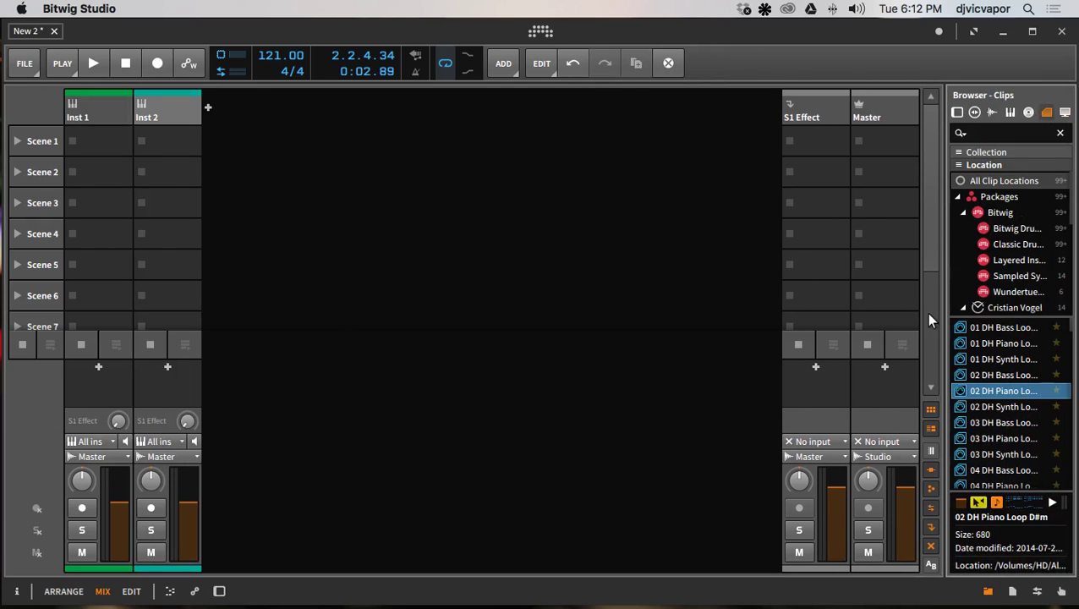
pyautogui.moveTo(939, 310); pyautogui.dragTo(795, 313)
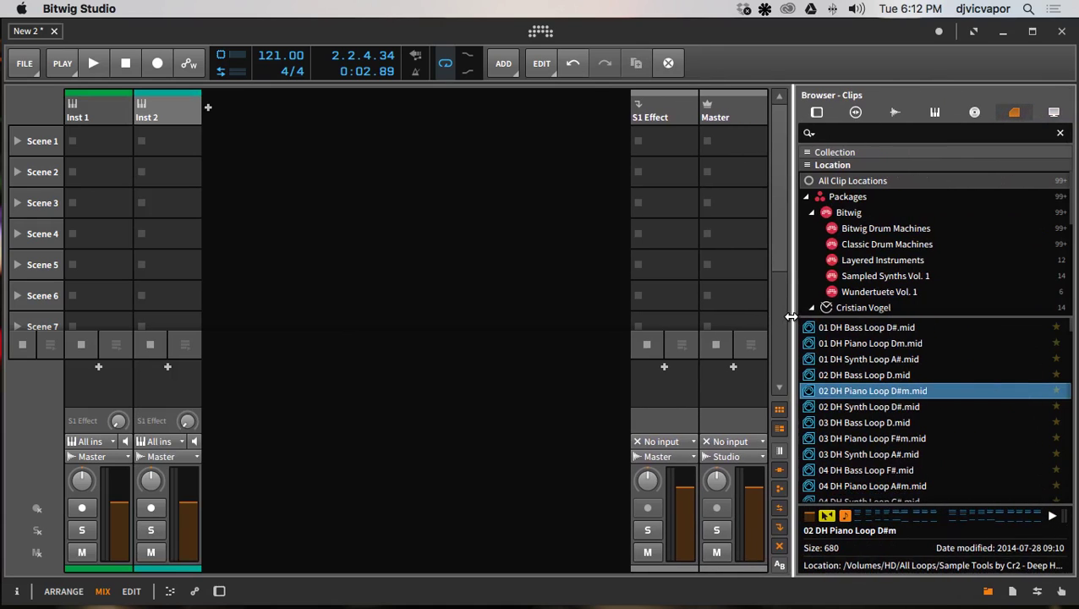
pyautogui.click(856, 434)
pyautogui.click(859, 390)
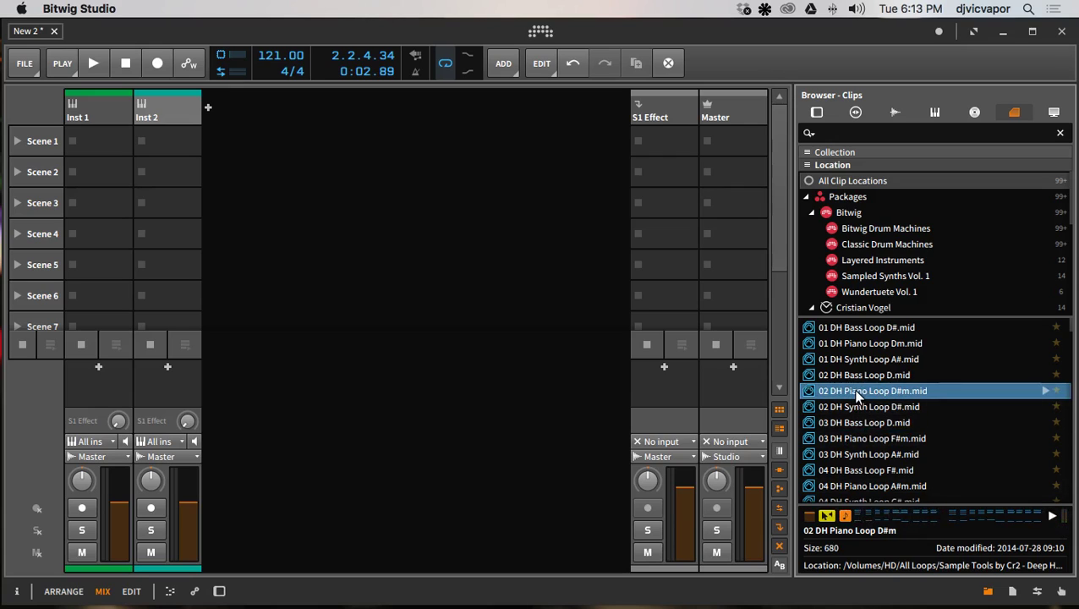
pyautogui.moveTo(852, 391); pyautogui.dragTo(116, 142)
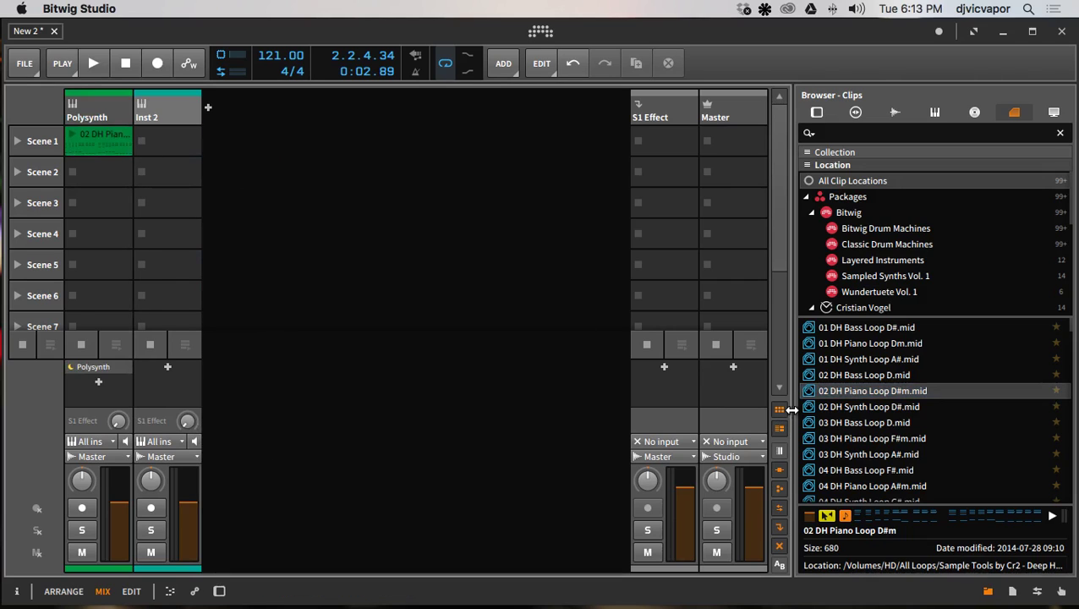
# Step: Collapse the browser, copy the piano clip into Inst 2's Scene 1, and select both clips
pyautogui.moveTo(791, 409); pyautogui.dragTo(1041, 409)
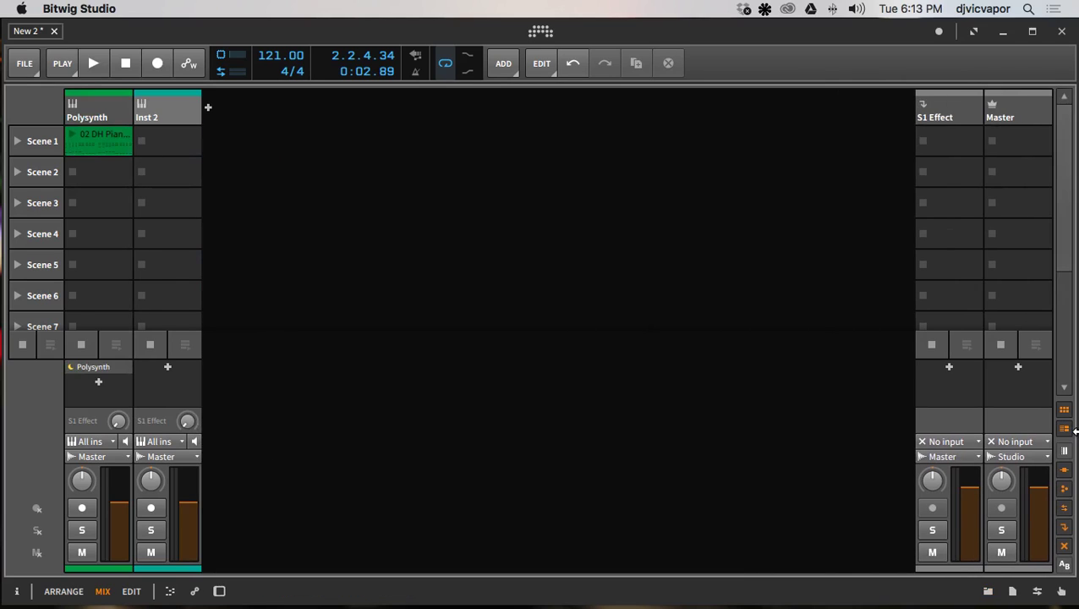
pyautogui.click(104, 135)
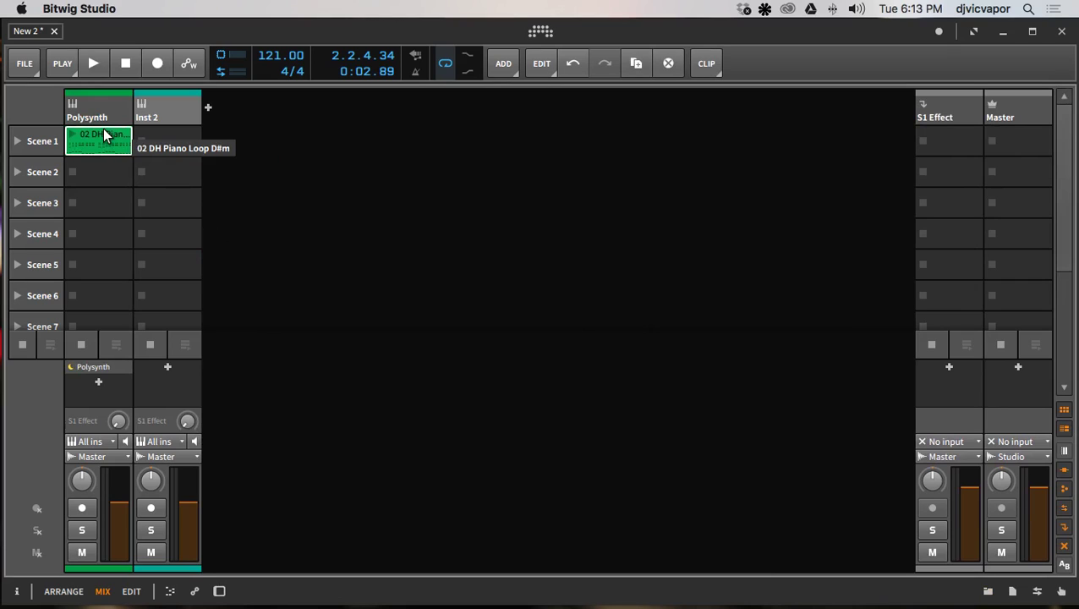
pyautogui.moveTo(104, 135); pyautogui.dragTo(138, 137)
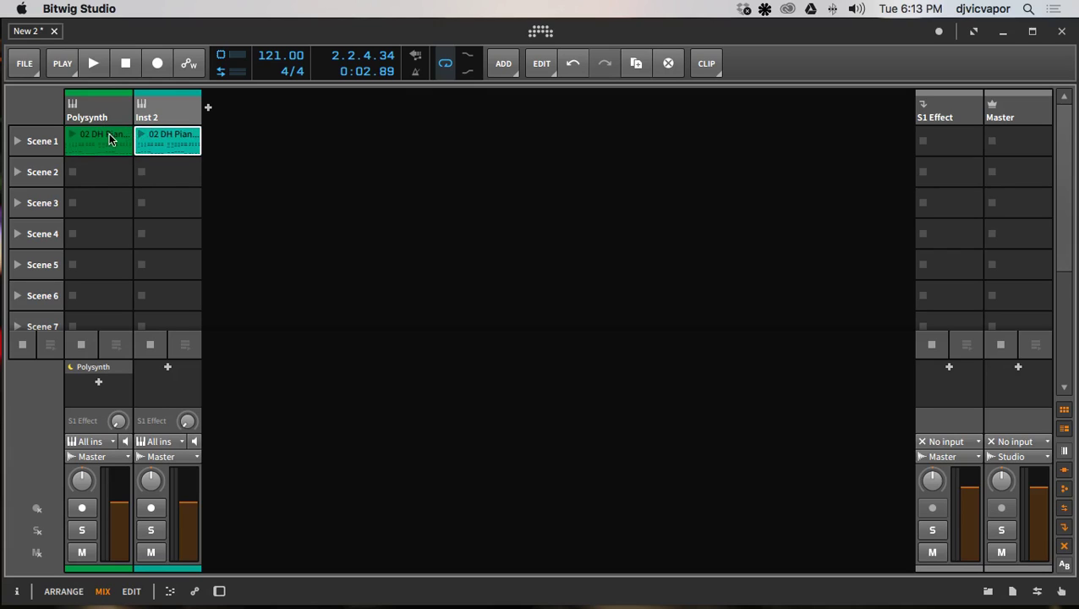
pyautogui.click(110, 138)
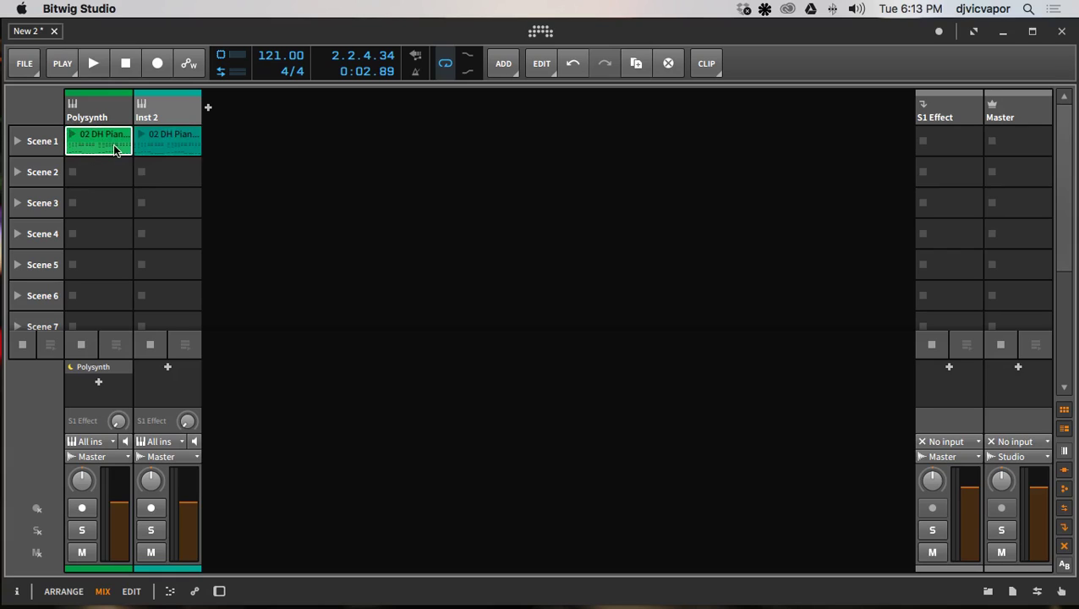
pyautogui.keyDown('shift'); pyautogui.click(158, 139); pyautogui.keyUp('shift')
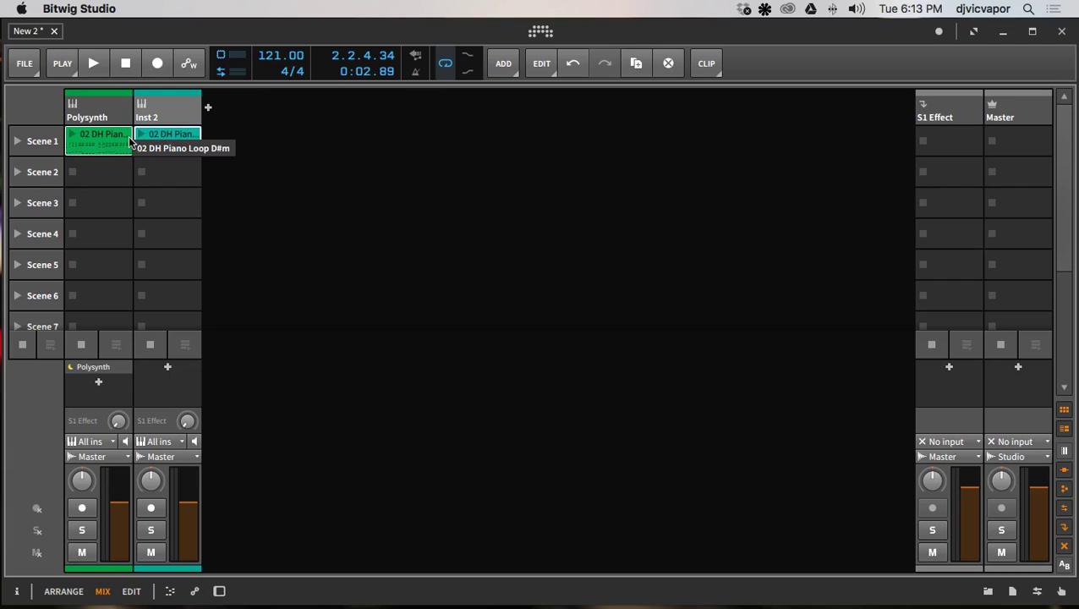
# Step: Show both piano clips' notes in the editor as note lanes, zoomed out to four bars
pyautogui.click(132, 591)
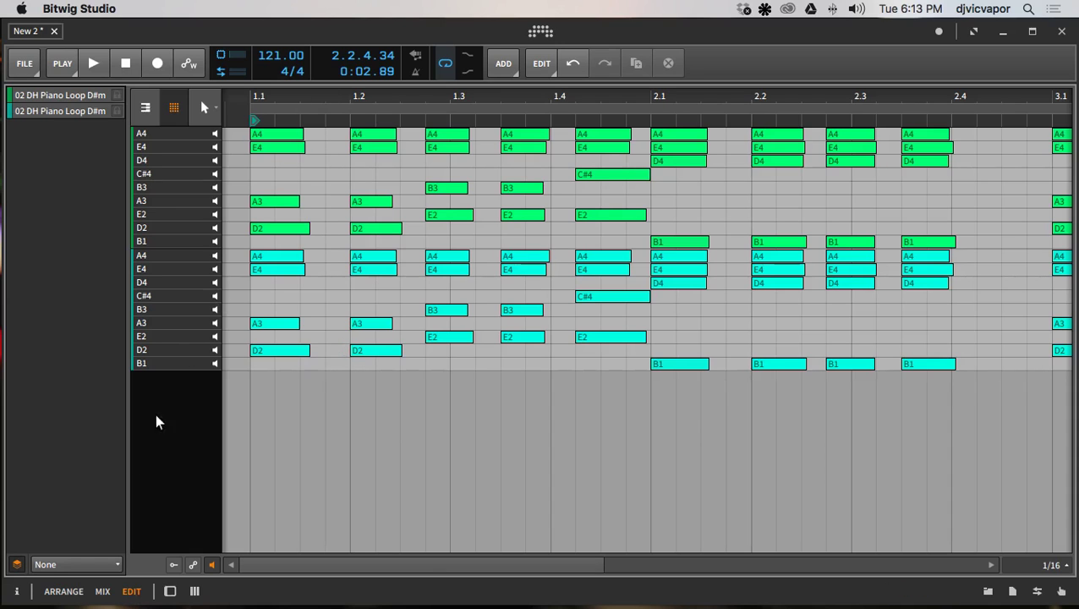
pyautogui.click(17, 564)
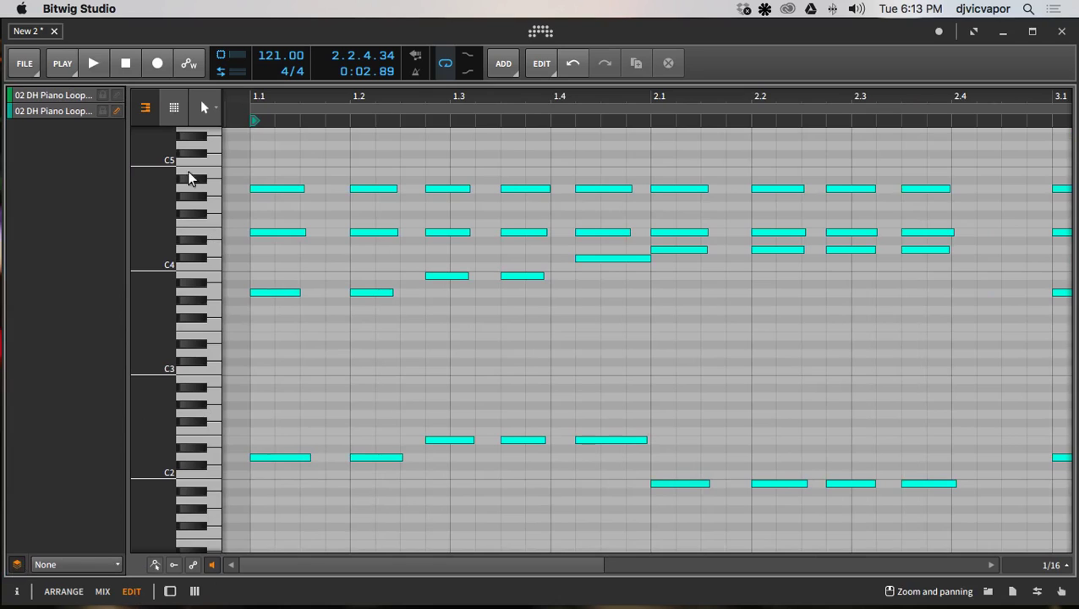
pyautogui.click(175, 112)
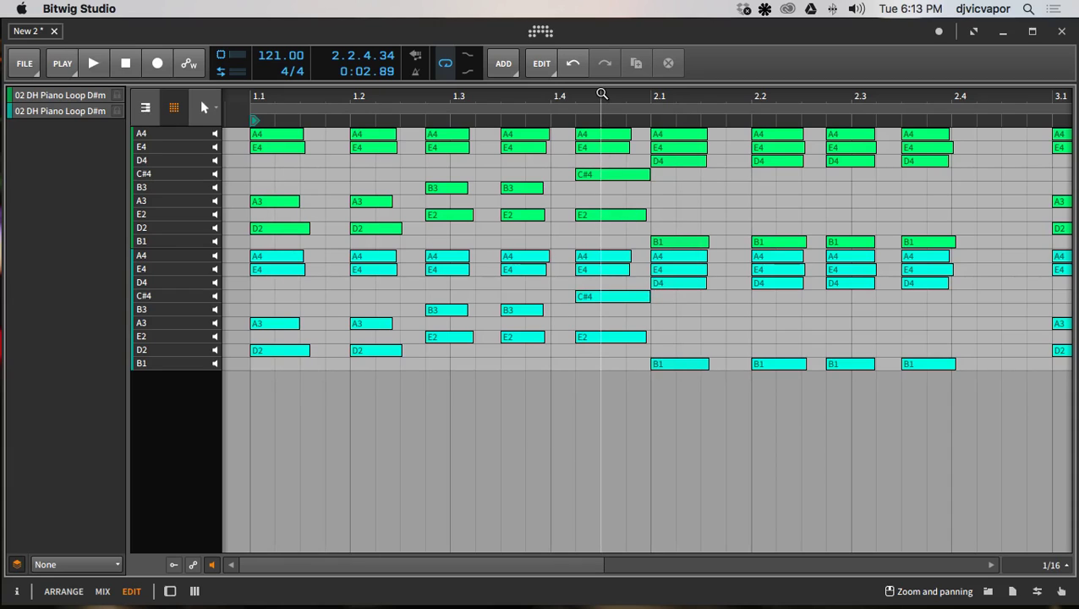
pyautogui.moveTo(602, 93); pyautogui.dragTo(541, 68)
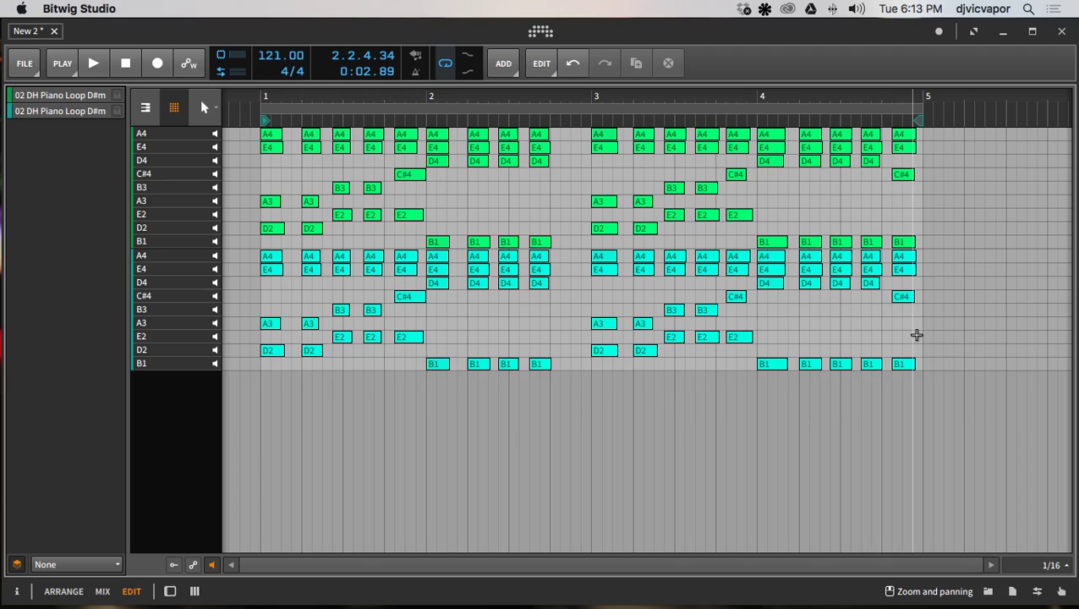
# Step: Delete the lower clip's upper chord notes, leaving only E2, D2 and B1
pyautogui.moveTo(917, 323); pyautogui.dragTo(595, 263)
pyautogui.press('Delete')
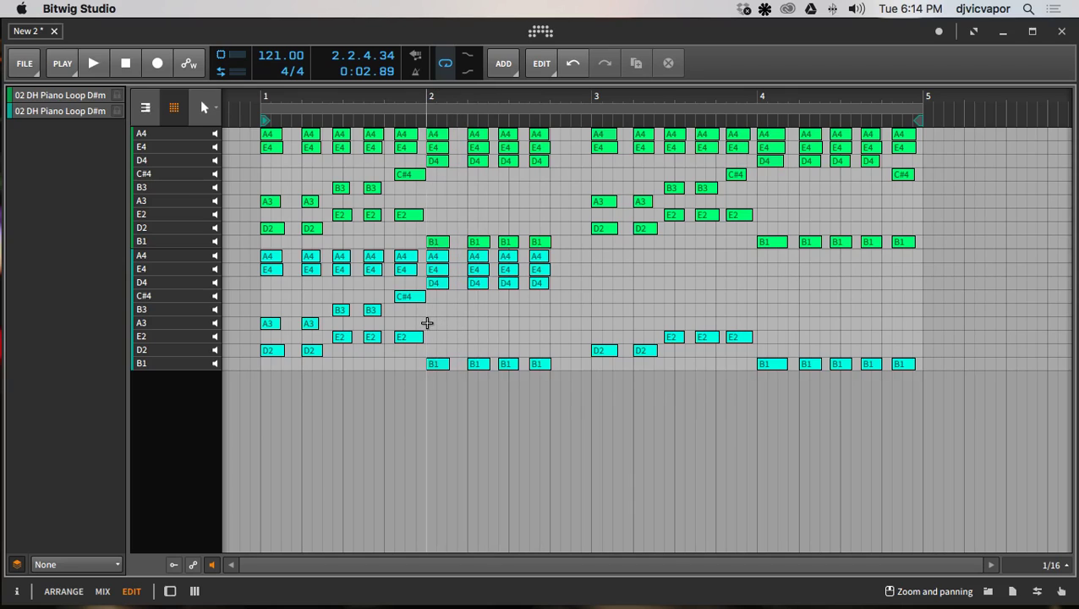
pyautogui.moveTo(427, 322); pyautogui.dragTo(267, 256)
pyautogui.press('Delete')
pyautogui.moveTo(566, 287); pyautogui.dragTo(467, 254)
pyautogui.press('Delete')
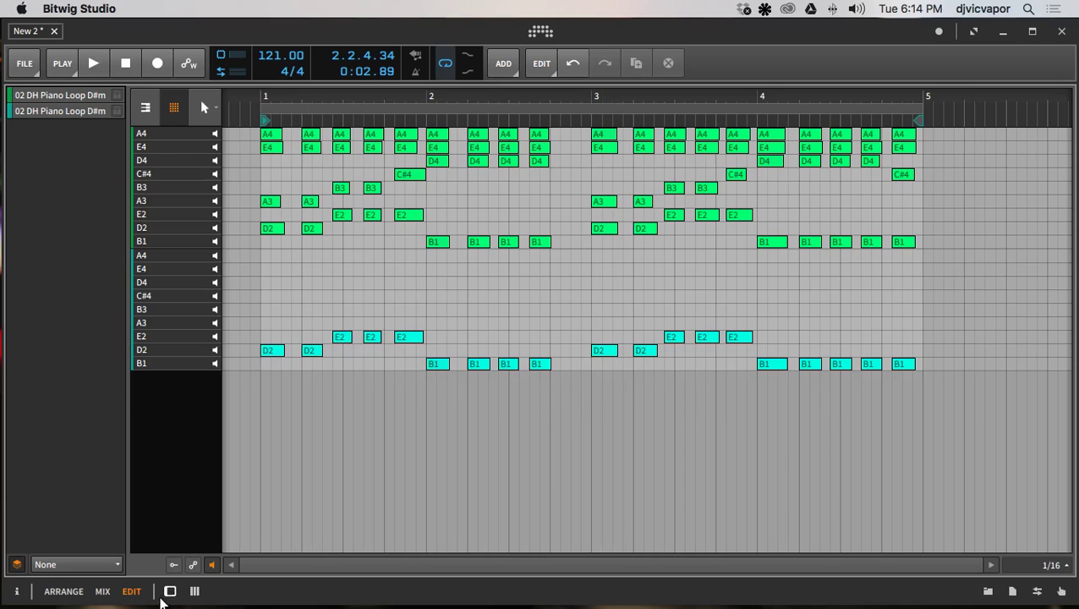
# Step: In the mixer view, rename the Polysynth track to 'Chords'
pyautogui.click(102, 591)
pyautogui.click(104, 111)
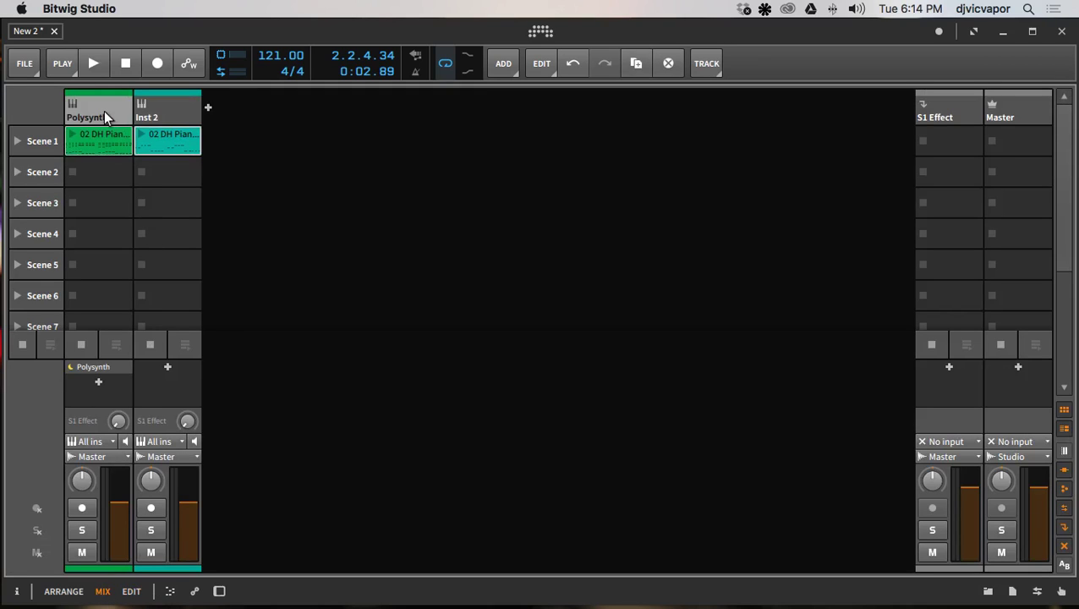
pyautogui.doubleClick(104, 111)
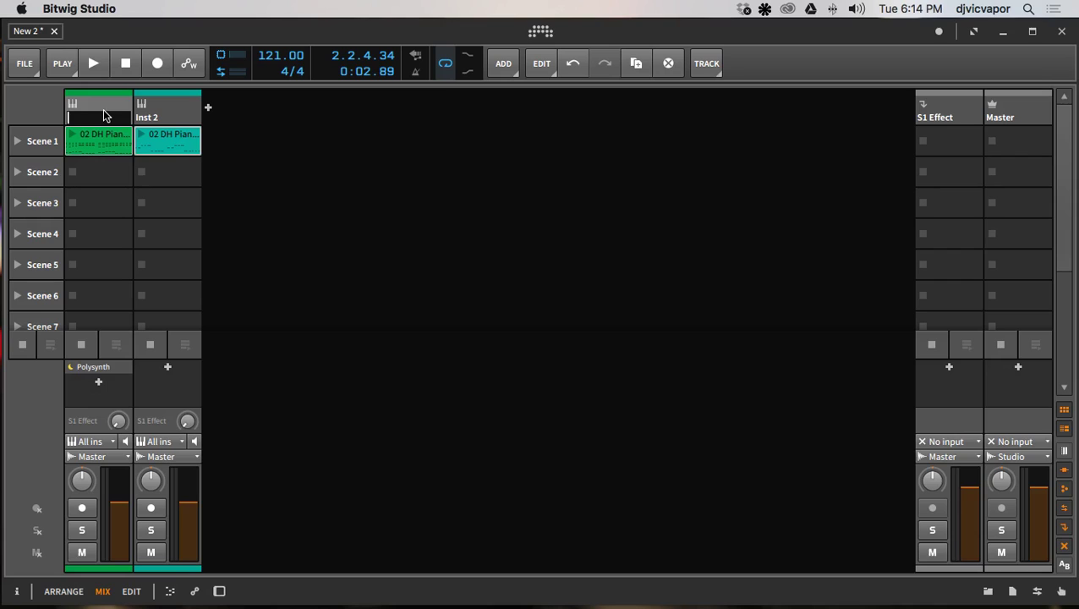
pyautogui.write('Chords')
pyautogui.press('Return')
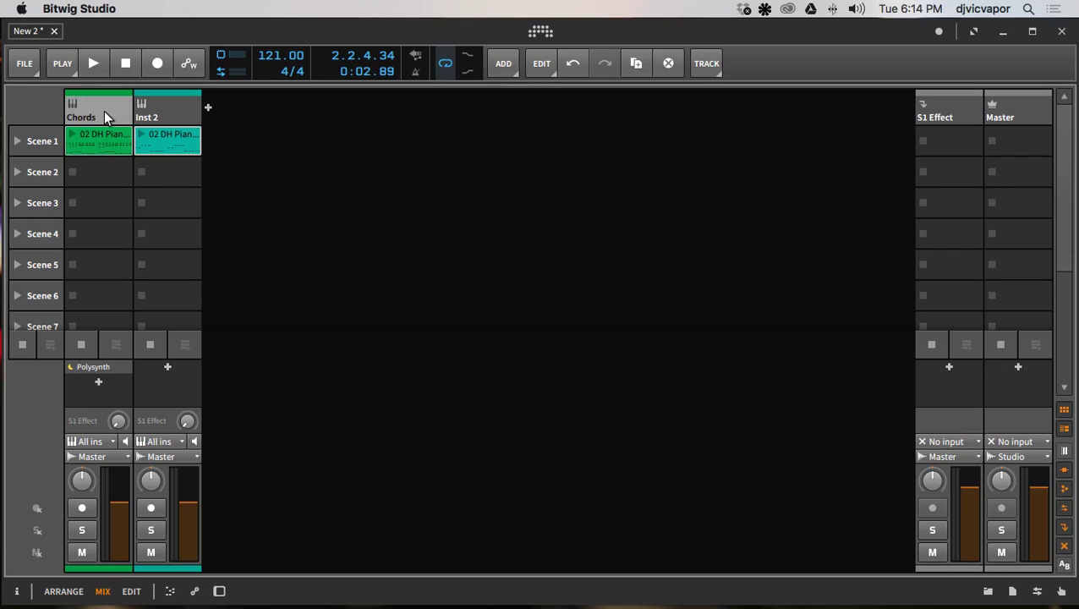
# Step: Rename the Inst 2 track to 'Bass'
pyautogui.click(153, 107)
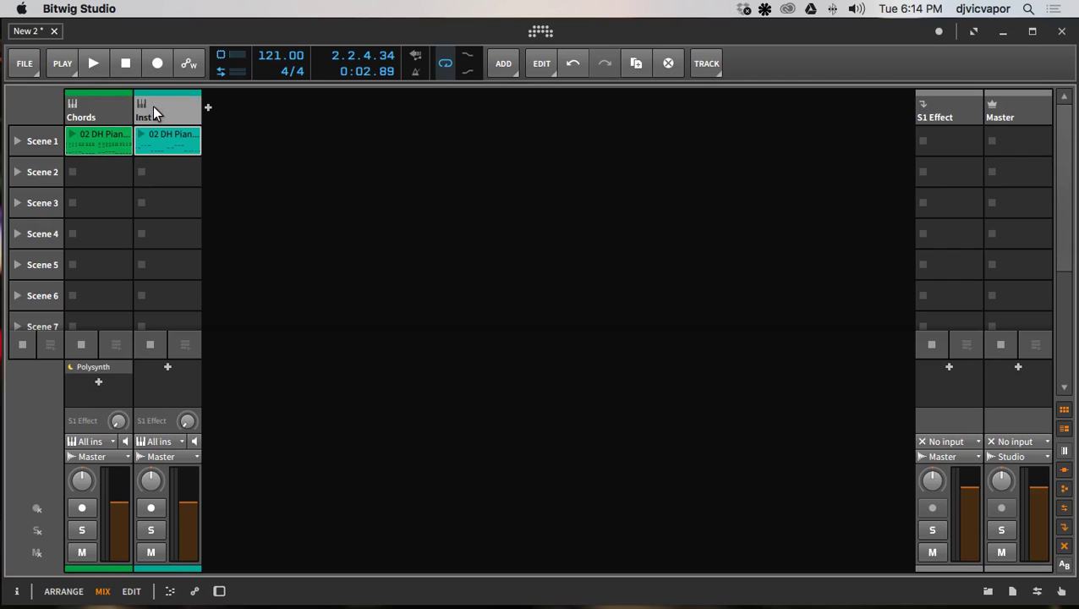
pyautogui.doubleClick(152, 106)
pyautogui.write('Bass')
pyautogui.press('Return')
# Step: Insert Bitwig's Polysynth synth device on the Bass track's empty device chain
pyautogui.click(97, 109)
pyautogui.press('d')
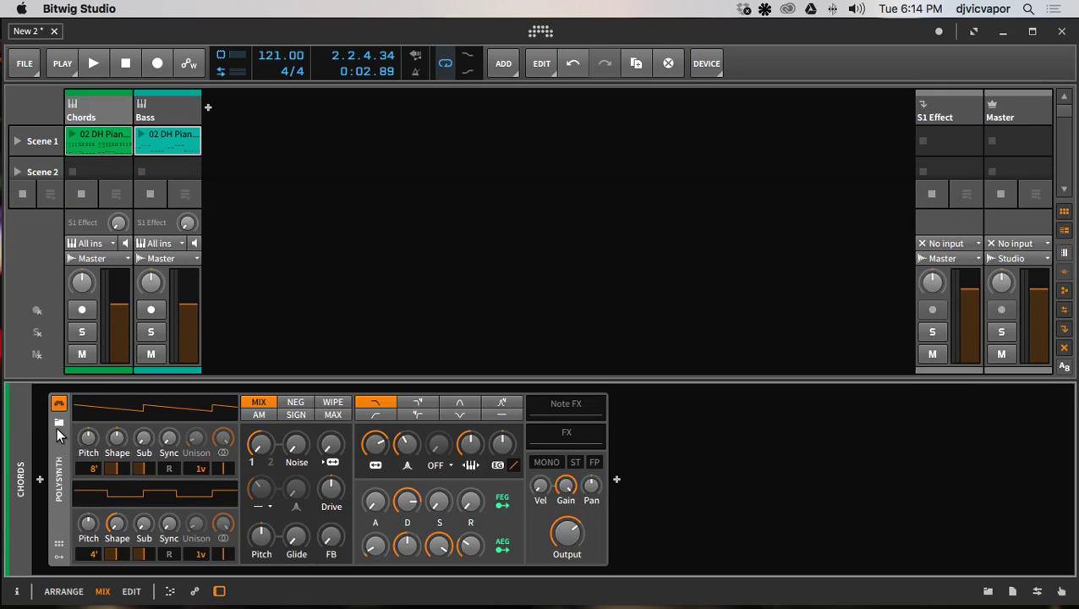
pyautogui.click(57, 437)
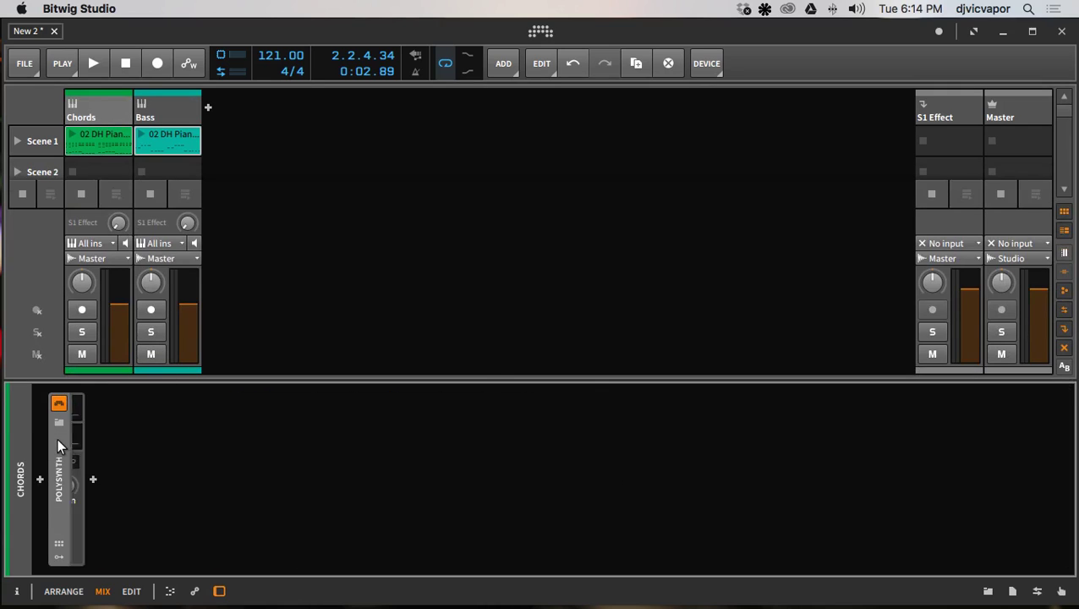
pyautogui.click(166, 111)
pyautogui.click(39, 479)
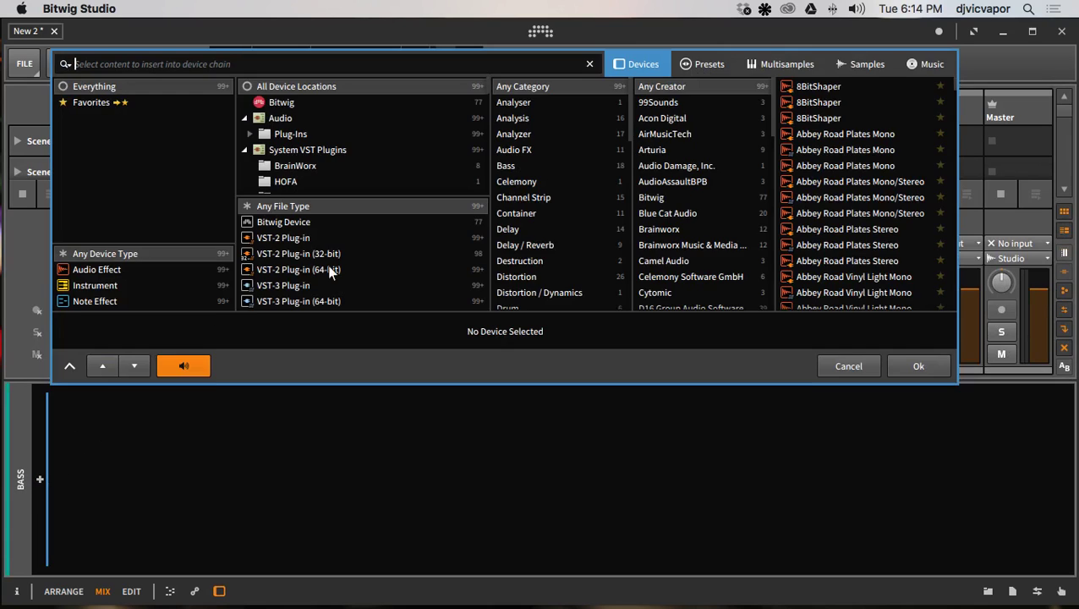
pyautogui.click(351, 102)
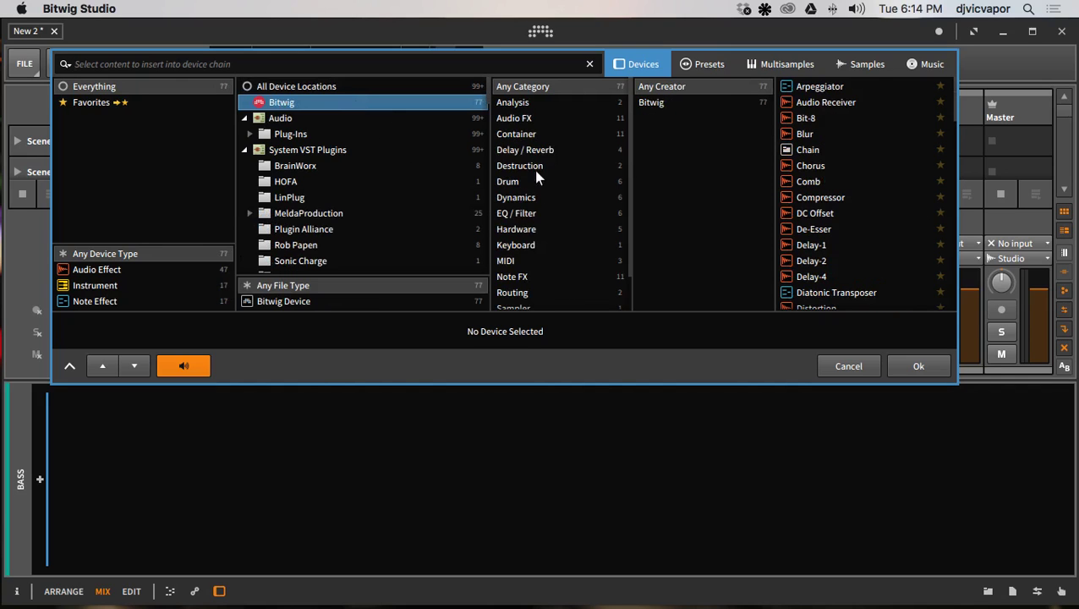
pyautogui.scroll(-2, 498, 270)
pyautogui.click(506, 285)
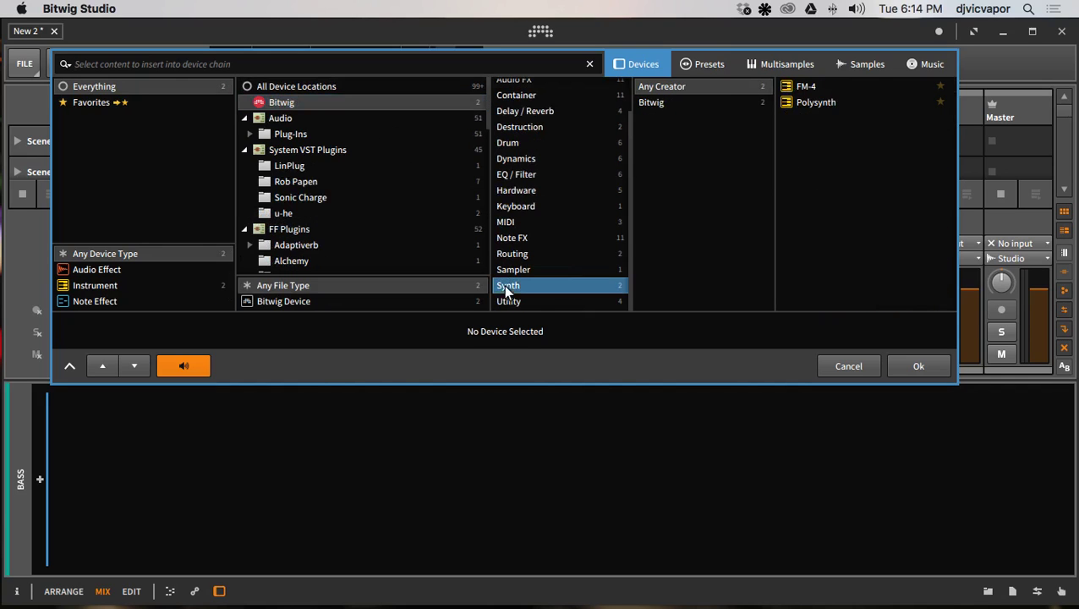
pyautogui.click(795, 105)
pyautogui.click(914, 363)
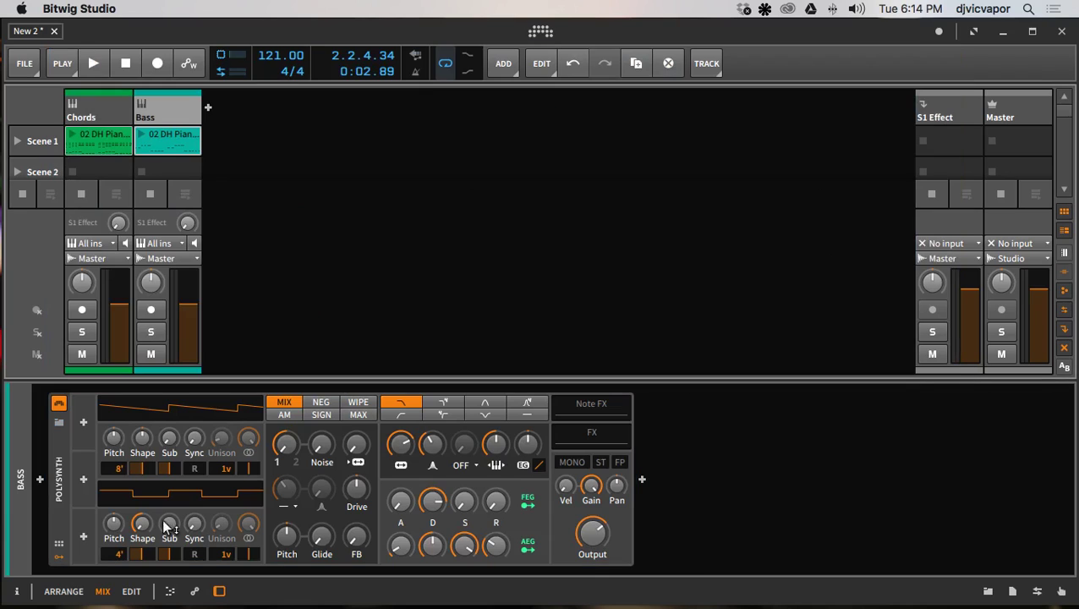
# Step: Load the Bass 2 preset into the Bass track's Polysynth
pyautogui.click(58, 423)
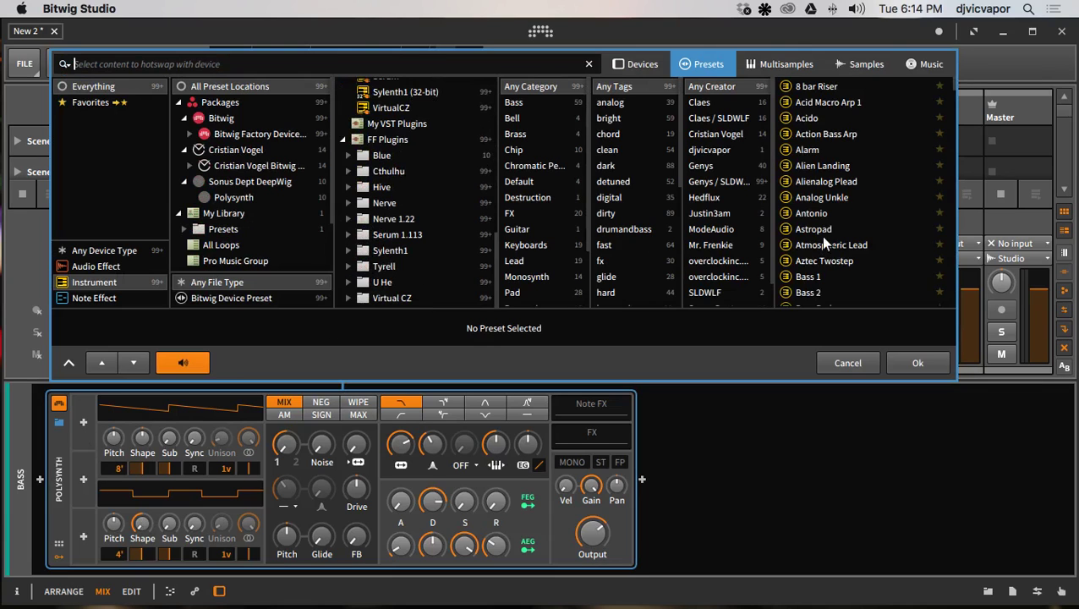
pyautogui.click(815, 292)
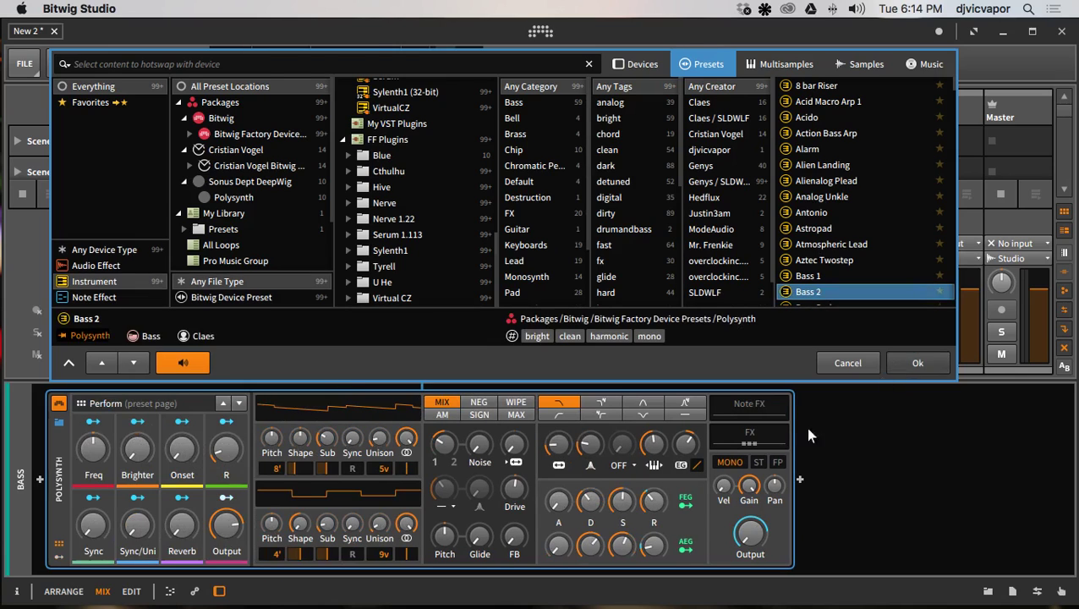
pyautogui.click(918, 362)
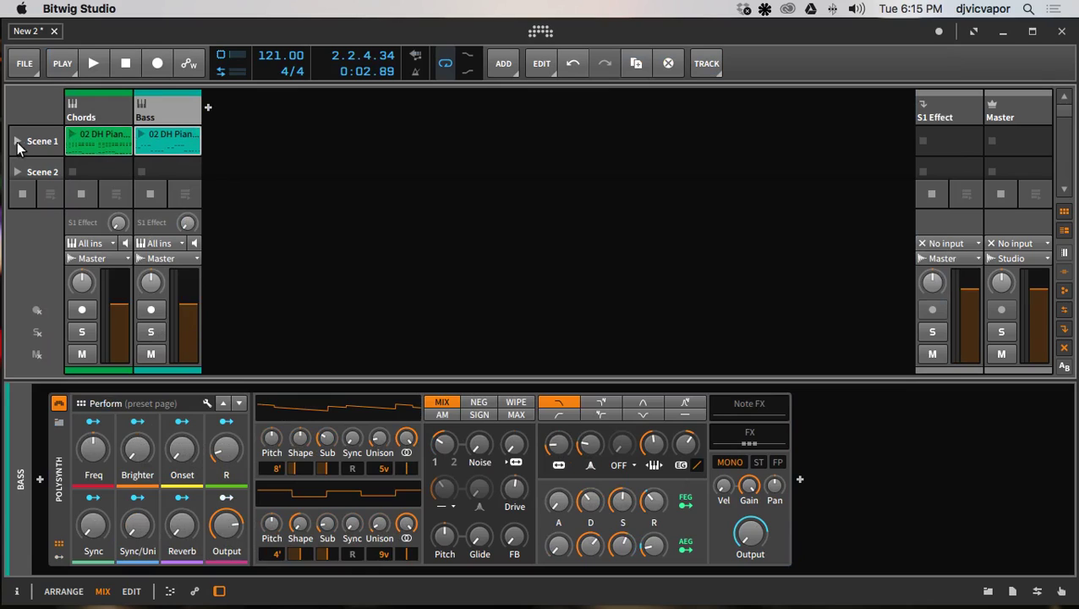
# Step: Switch looping on for the Bass track's piano loop clip
pyautogui.doubleClick(169, 137)
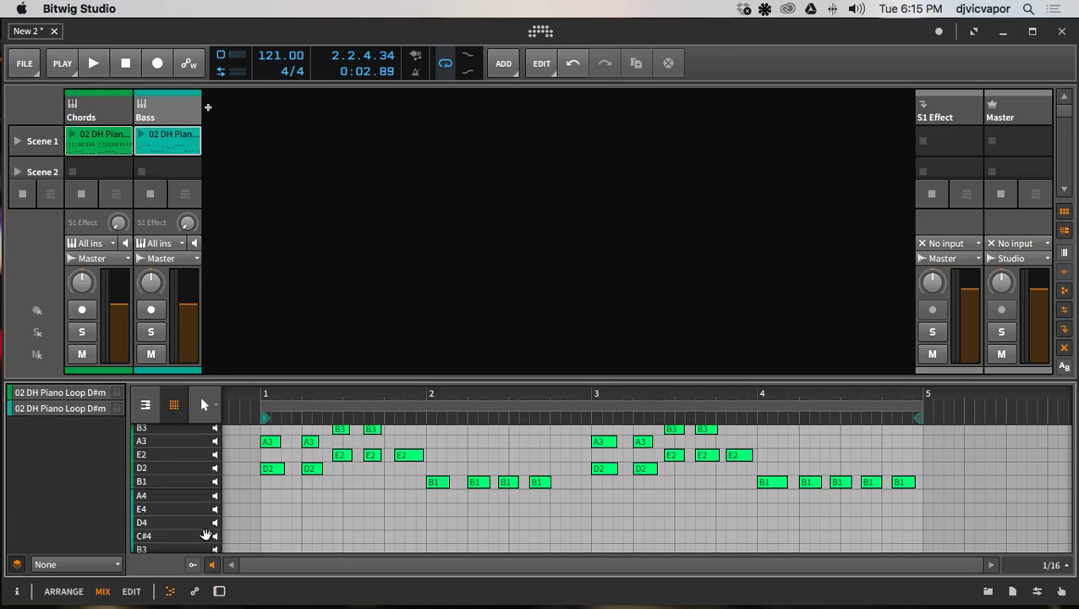
pyautogui.click(336, 420)
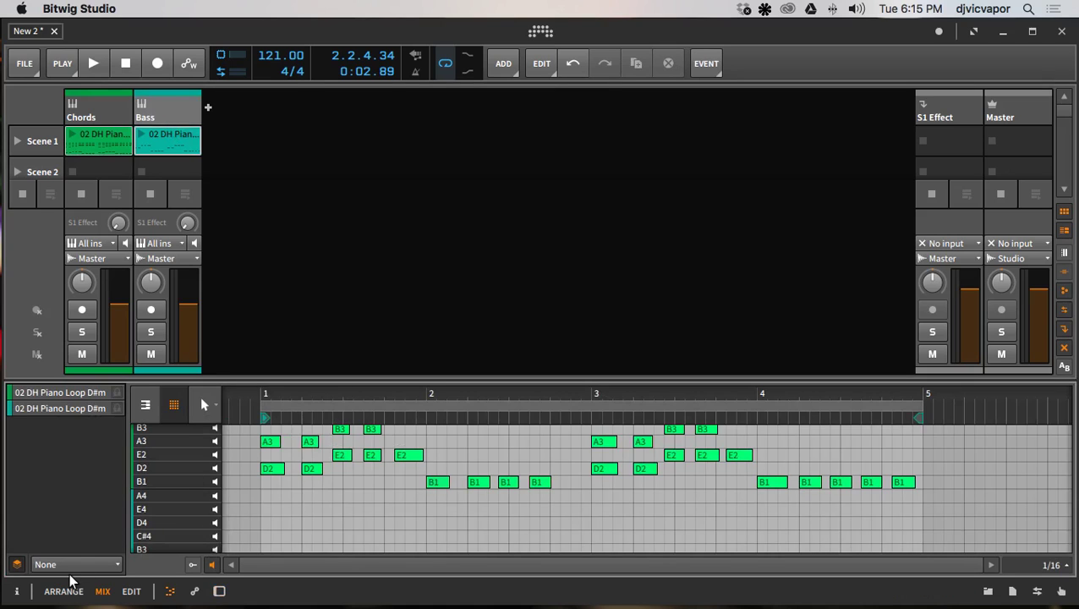
pyautogui.click(16, 591)
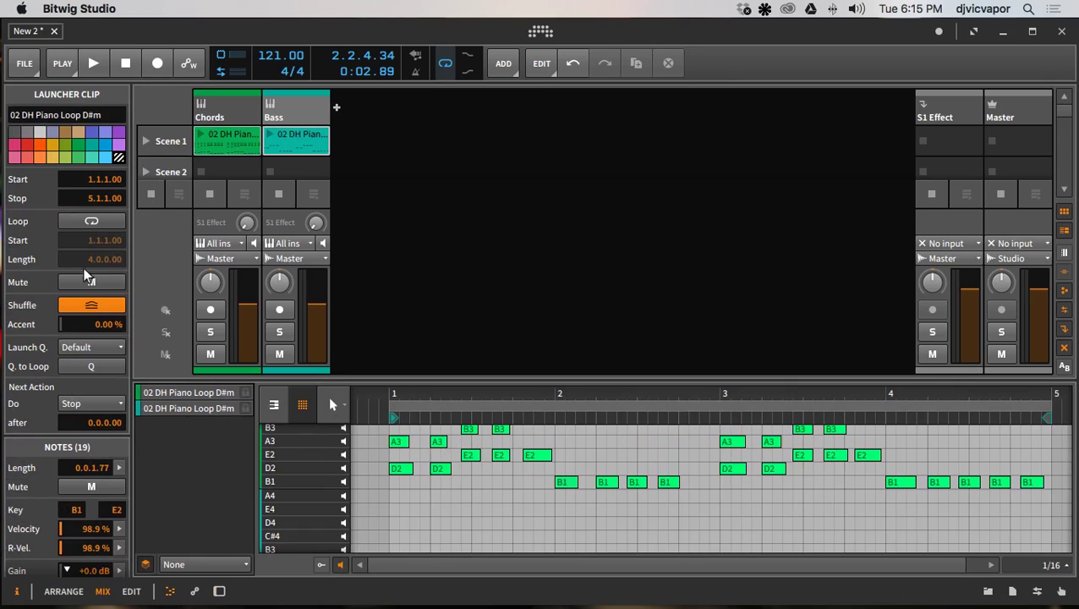
pyautogui.click(98, 223)
# Step: Switch looping on for the Chords piano loop clip and hide the Inspector
pyautogui.keyDown('shift'); pyautogui.click(217, 137); pyautogui.keyUp('shift')
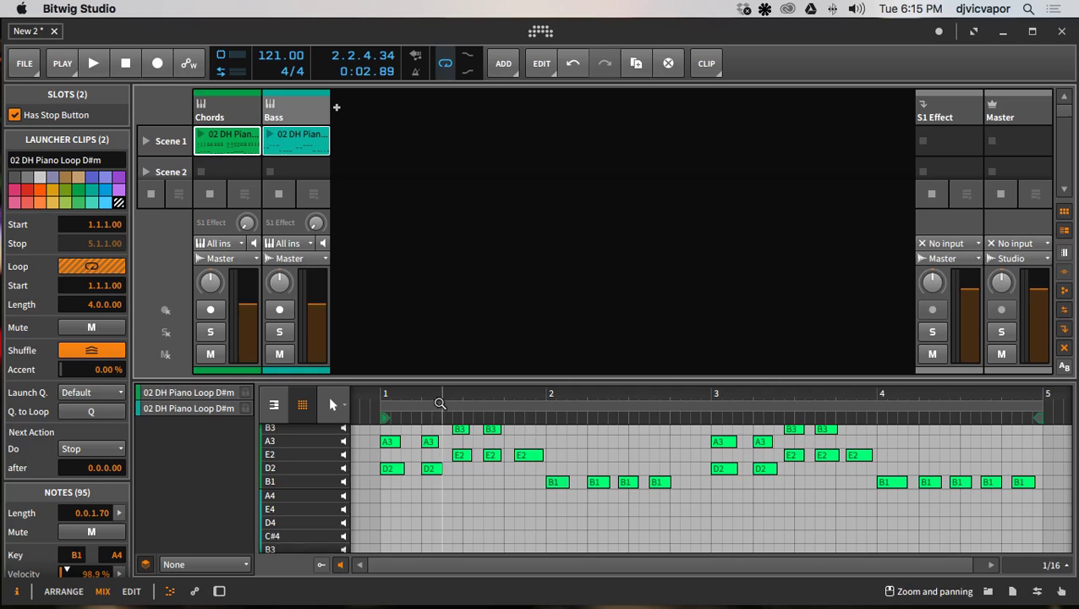
pyautogui.click(398, 414)
pyautogui.click(116, 223)
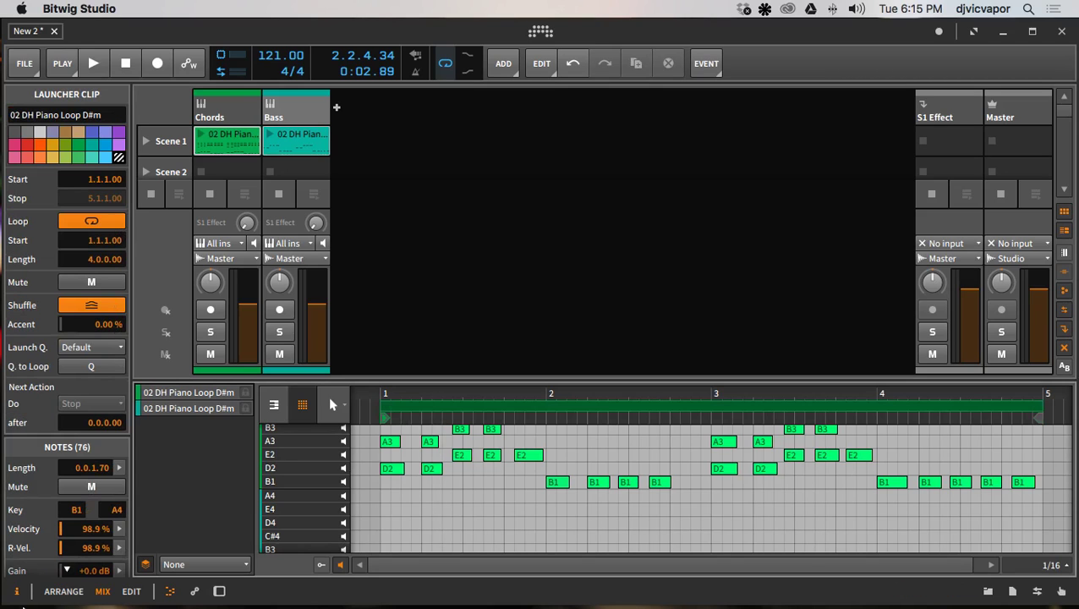
pyautogui.click(17, 592)
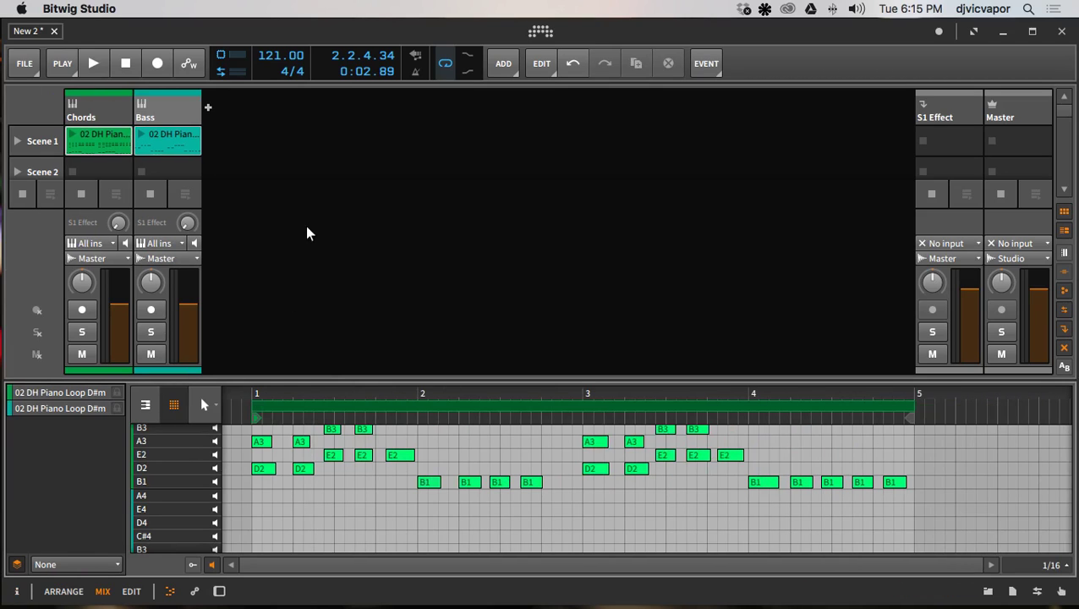
# Step: Close the note editor, play Scene 1, lower the Chords volume toward −20 dB, then stop
pyautogui.press('e')
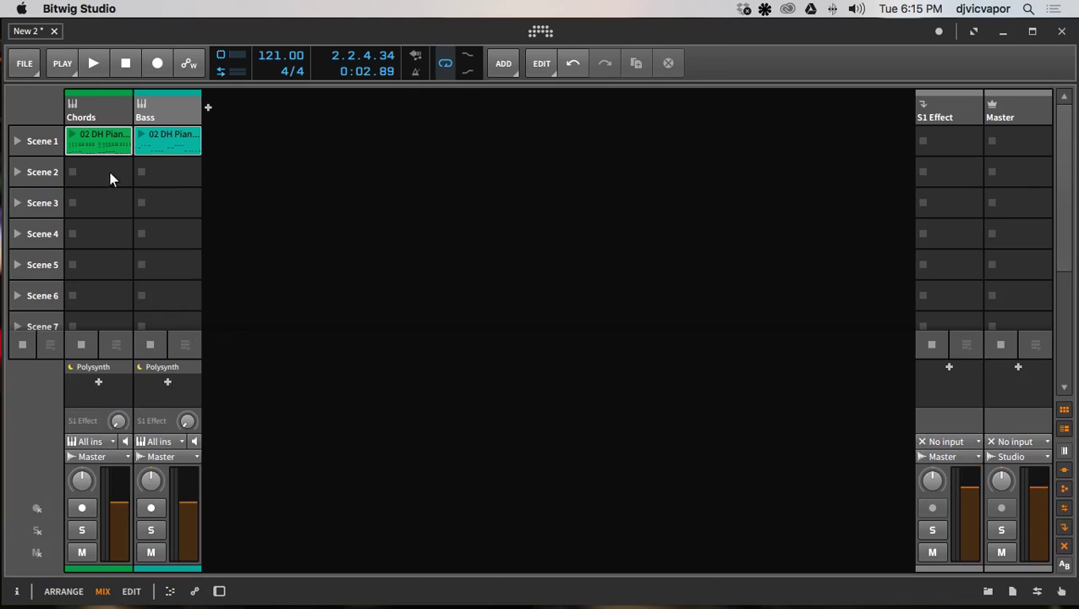
pyautogui.click(17, 141)
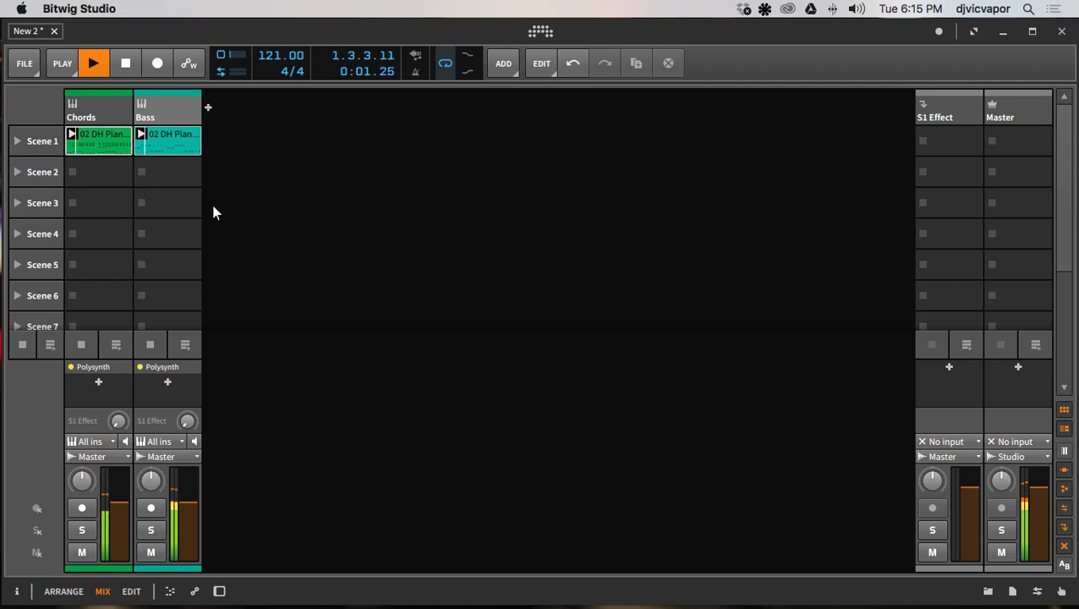
pyautogui.moveTo(120, 503); pyautogui.dragTo(181, 513)
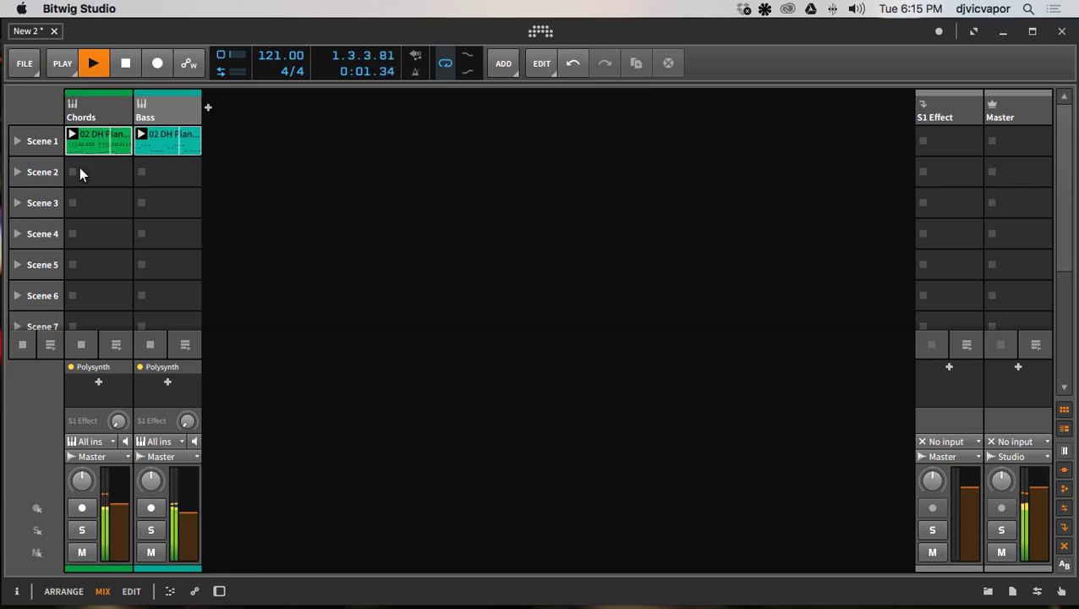
pyautogui.click(126, 62)
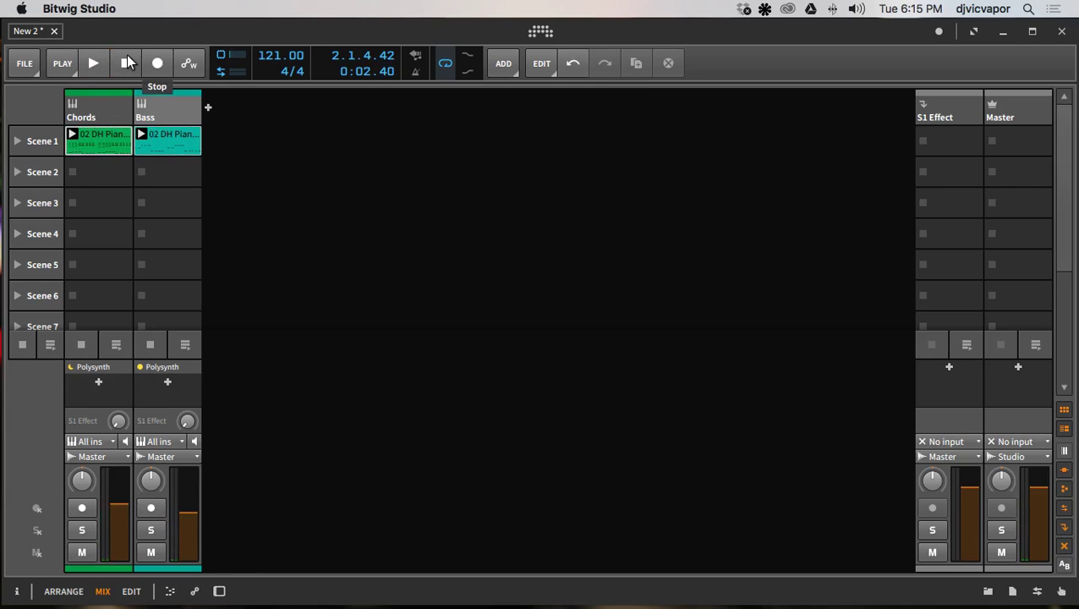